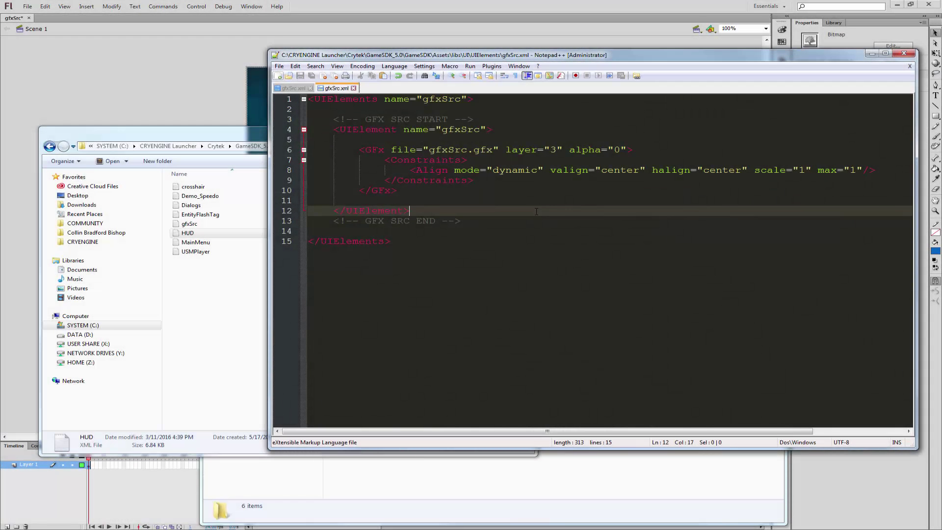
Close Flash's Publish Settings, then minimize Flash, the gfxSrc.xml editor and the UIElements folder window
{"action": "left_click", "coordinate": [520, 231]}
{"action": "left_click", "coordinate": [223, 323]}
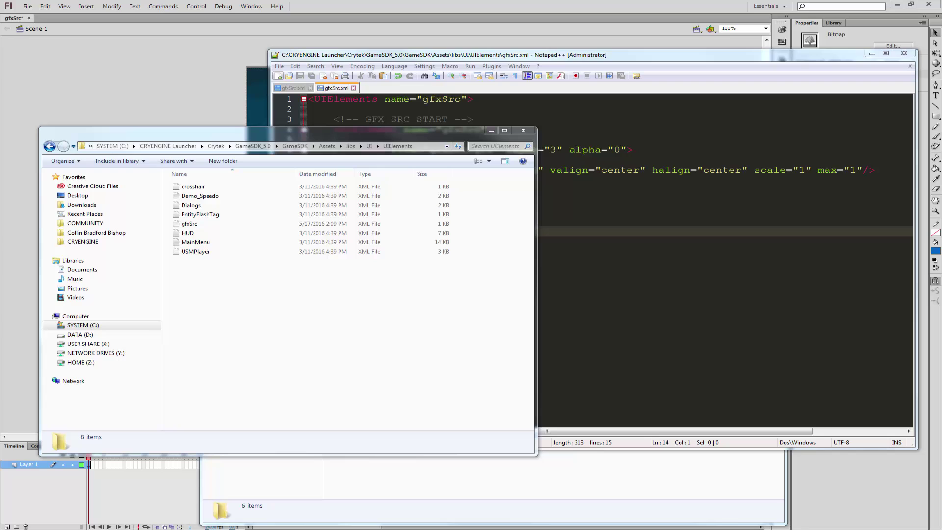
{"action": "left_click", "coordinate": [898, 8]}
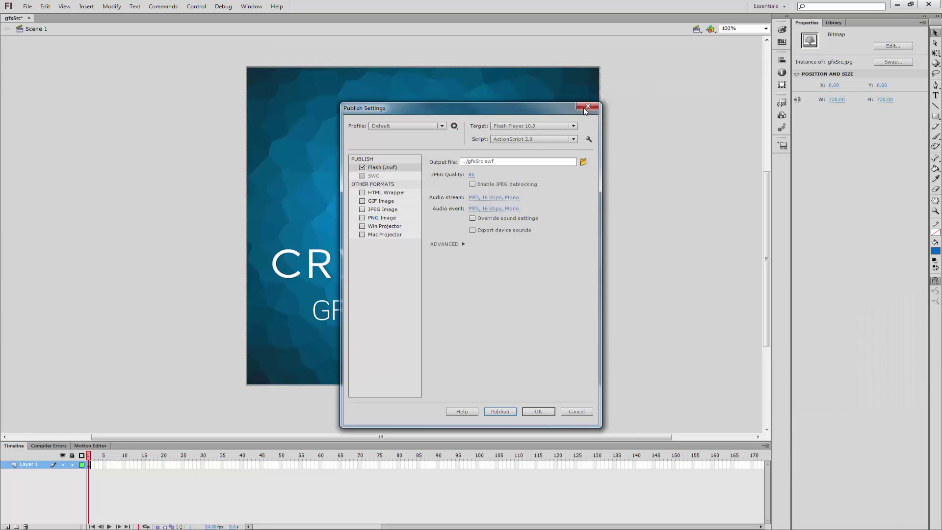
{"action": "key", "text": "Escape"}
{"action": "left_click", "coordinate": [897, 4]}
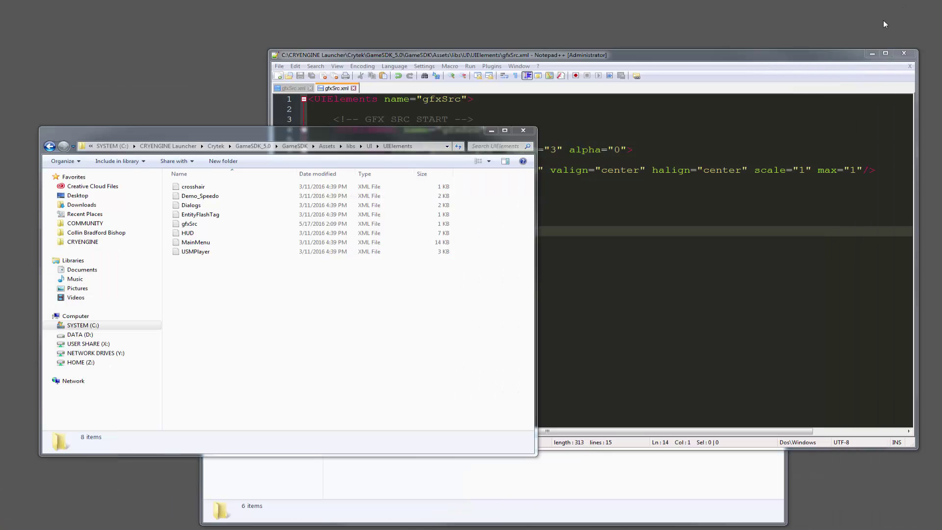
{"action": "left_click", "coordinate": [872, 53]}
{"action": "left_click", "coordinate": [491, 130]}
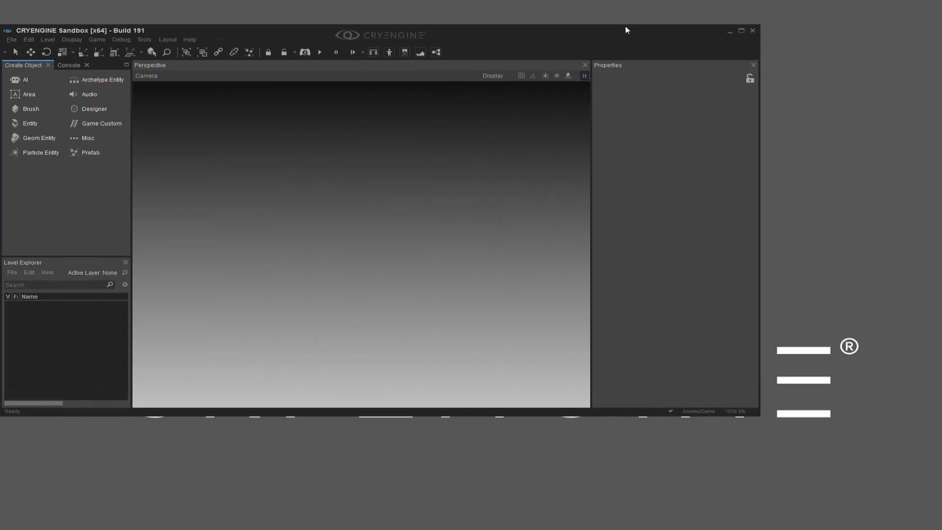
Maximize Sandbox, load gfxSrc.cry from Recent Files, and tilt the camera to frame the ground
{"action": "double_click", "coordinate": [626, 30]}
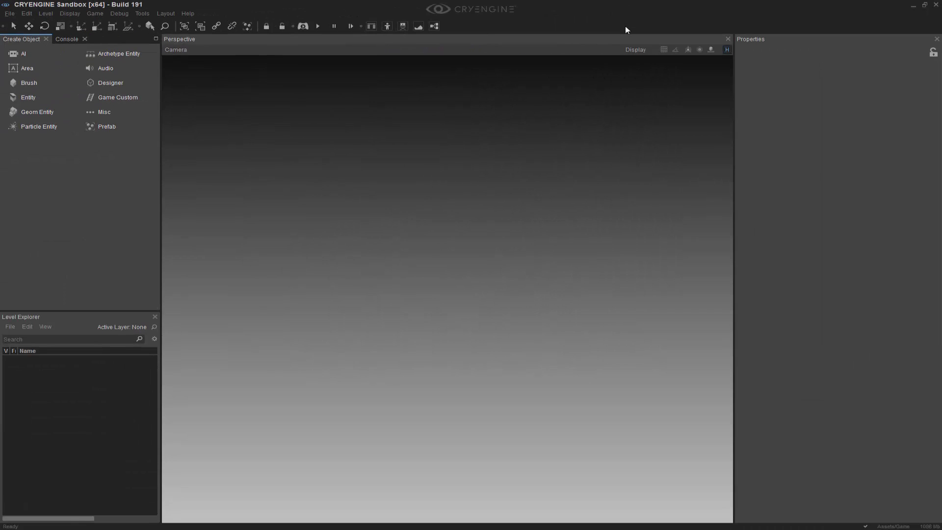
{"action": "left_click", "coordinate": [9, 14]}
{"action": "mouse_move", "coordinate": [43, 74]}
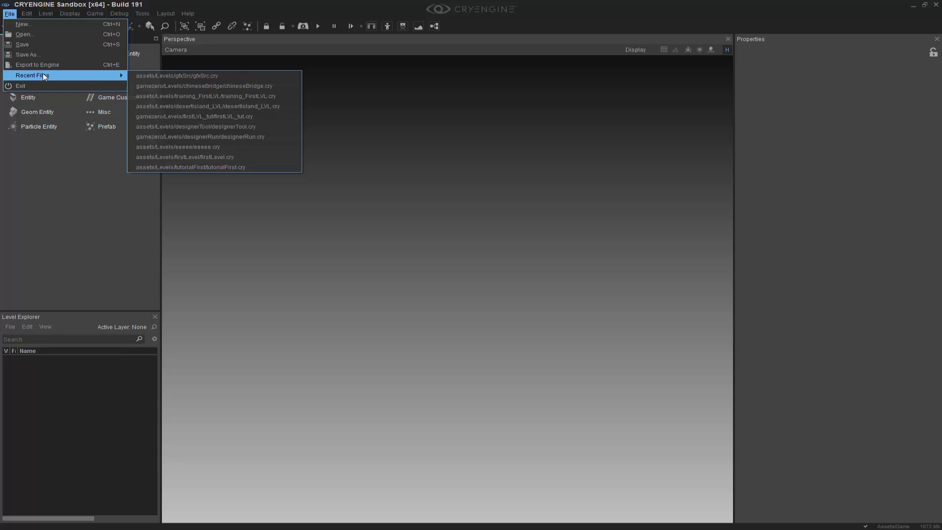
{"action": "left_click", "coordinate": [178, 74]}
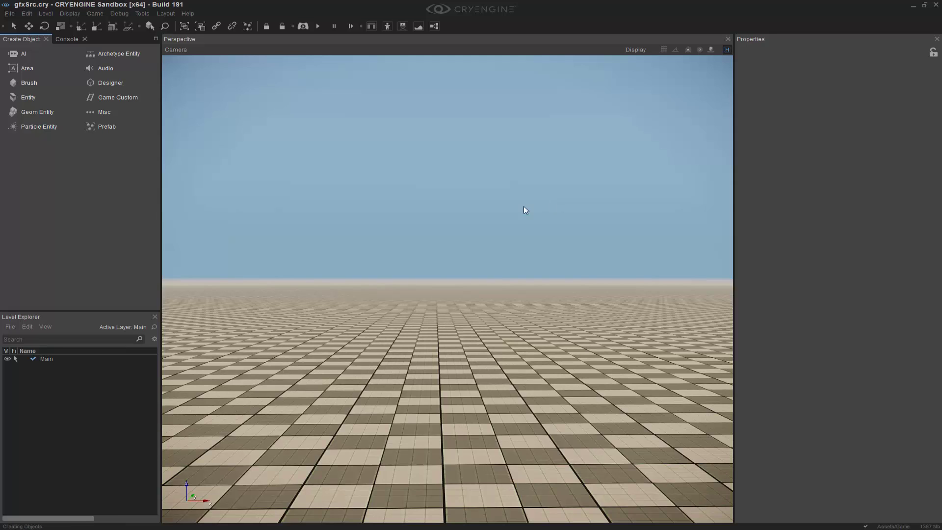
{"action": "right_click_drag", "start_coordinate": [523, 206], "coordinate": [523, 241]}
{"action": "right_click_drag", "start_coordinate": [530, 322], "coordinate": [529, 286]}
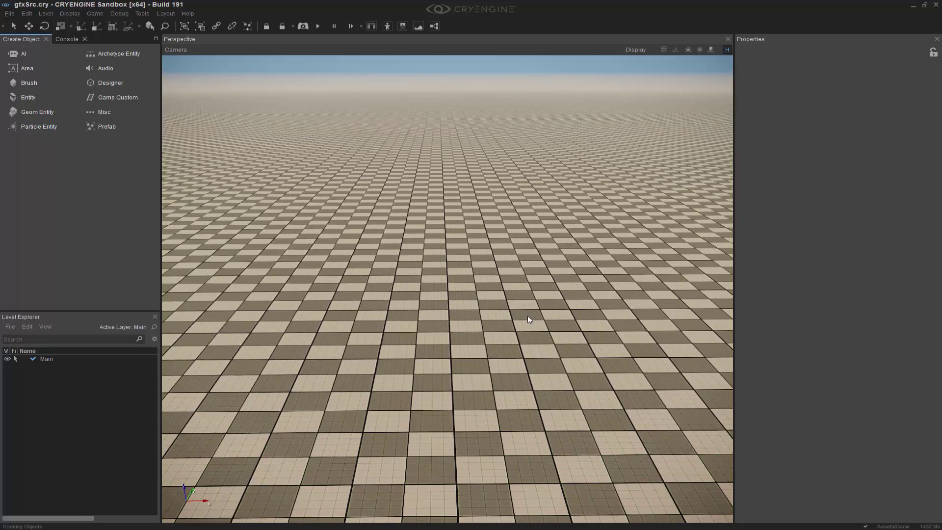
Place a Default > FlowgraphEntity in the level and move the view closer to it
{"action": "left_click", "coordinate": [31, 97]}
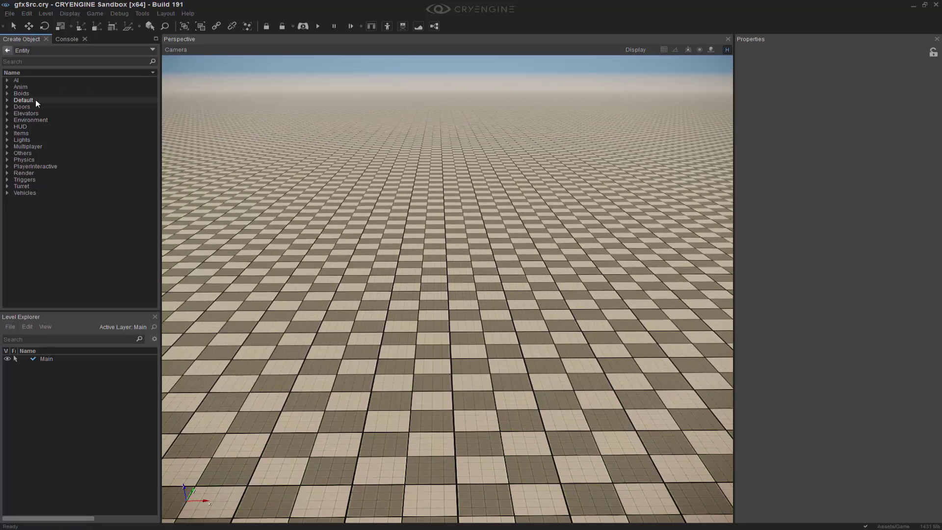
{"action": "left_click", "coordinate": [7, 100]}
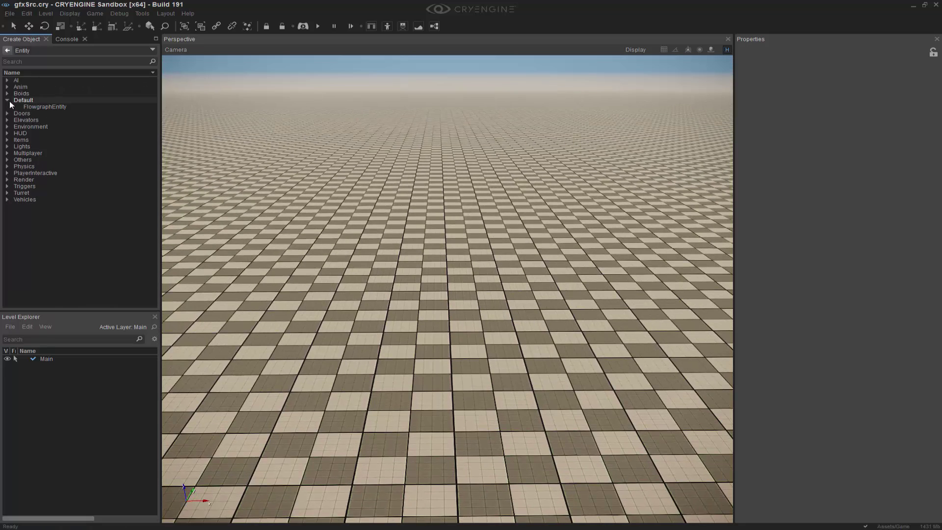
{"action": "left_click", "coordinate": [43, 106]}
{"action": "left_click_drag", "start_coordinate": [43, 110], "coordinate": [446, 239]}
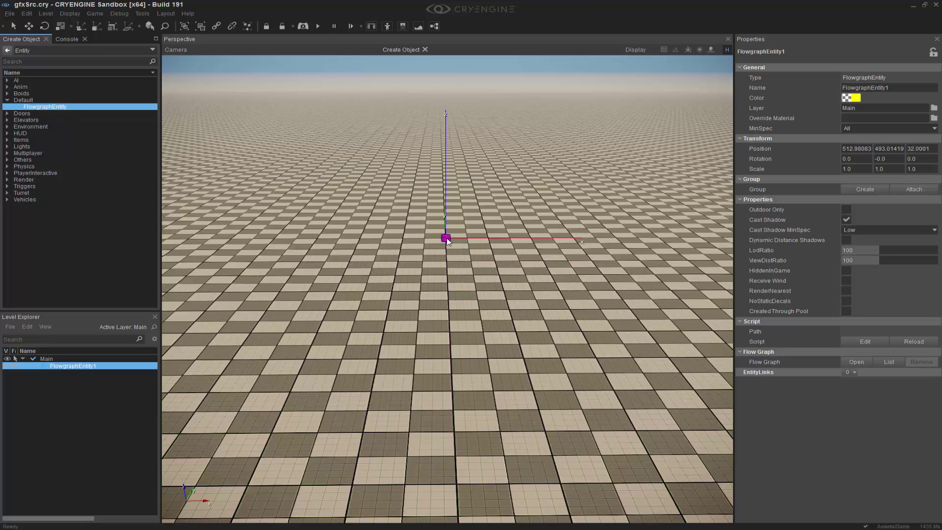
{"action": "middle_click_drag", "start_coordinate": [446, 240], "coordinate": [487, 272]}
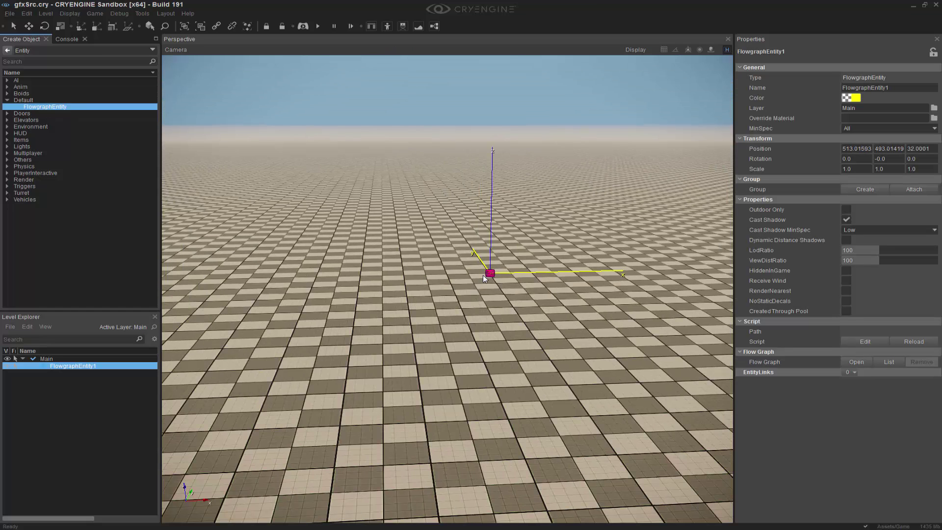
Create a flow graph for the entity in group 'g' and dock the Flow Graph editor
{"action": "right_click", "coordinate": [487, 273]}
{"action": "left_click", "coordinate": [510, 276]}
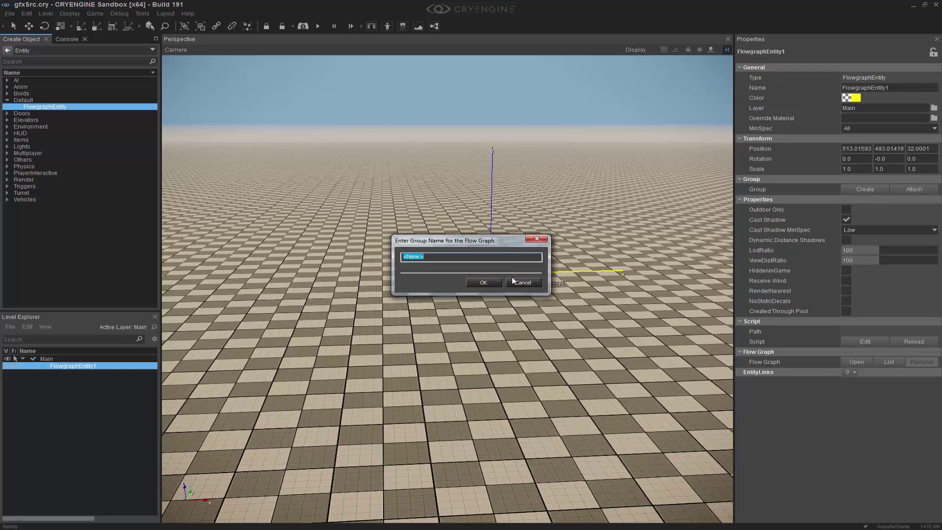
{"action": "type", "text": "gfxSrc"}
{"action": "left_click", "coordinate": [495, 283]}
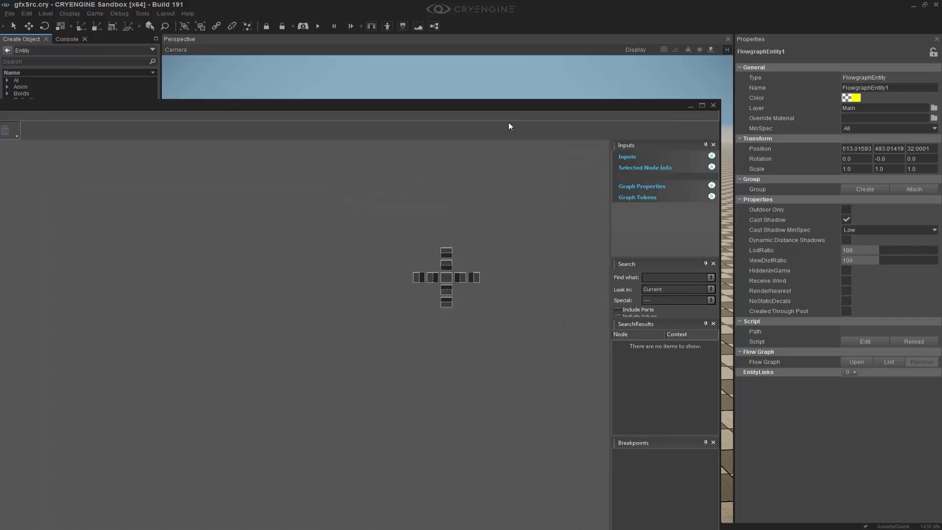
{"action": "left_click_drag", "start_coordinate": [508, 122], "coordinate": [443, 277]}
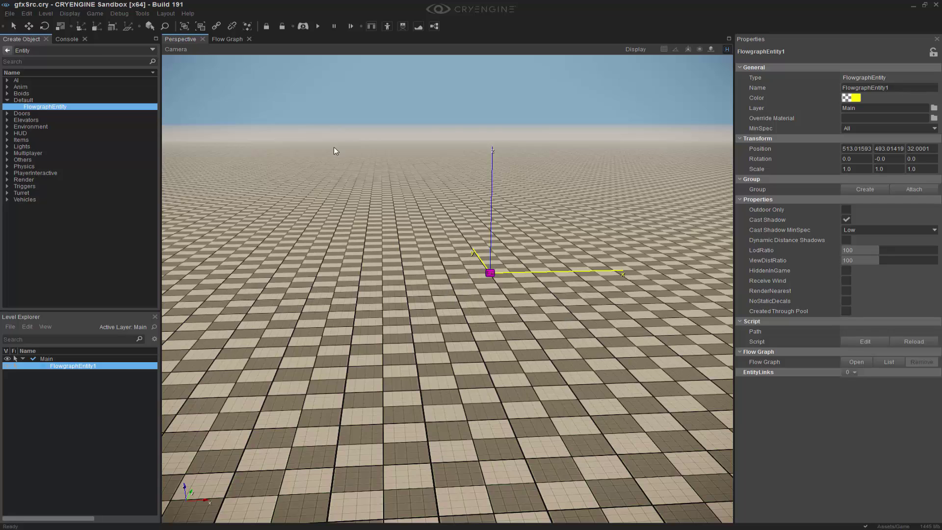
Add a Debug:InputKey node to the flow graph via quick search and position it
{"action": "left_click", "coordinate": [228, 40]}
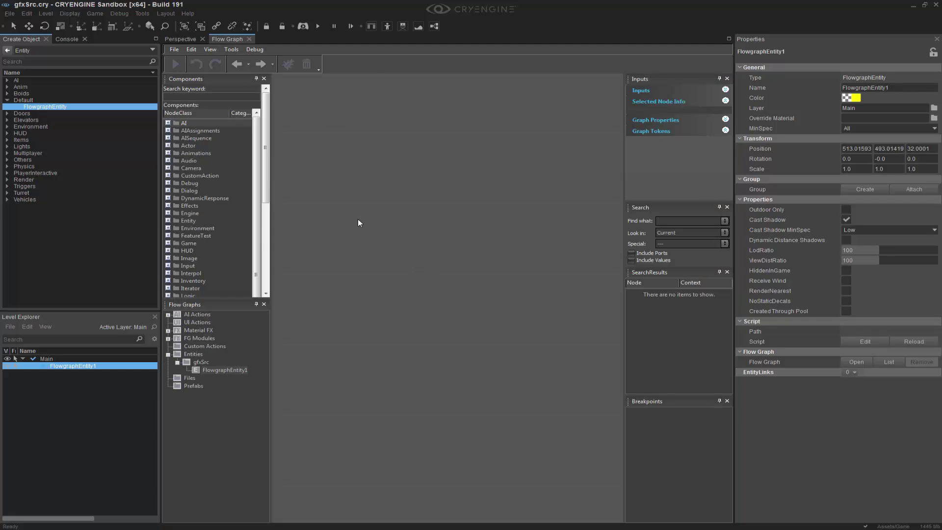
{"action": "type", "text": "qinputkey"}
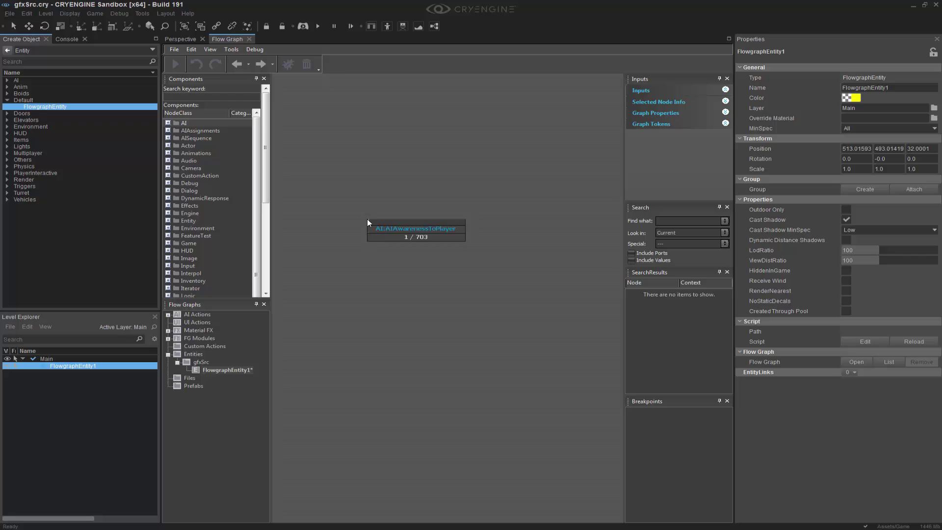
{"action": "key", "text": "Return"}
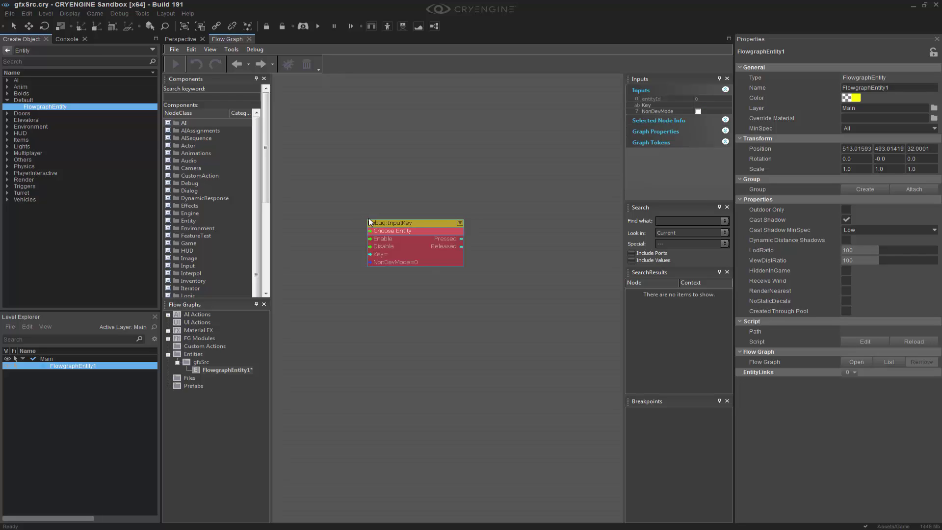
{"action": "left_click_drag", "start_coordinate": [393, 223], "coordinate": [357, 230]}
{"action": "left_click", "coordinate": [555, 292]}
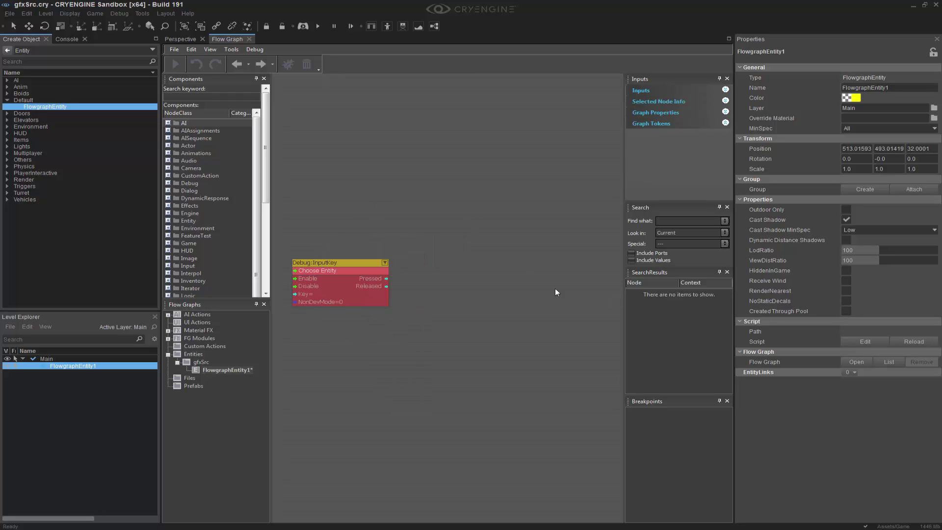
Add a UI:Display:Display node for gfxSrc and link InputKey's Pressed to its show input
{"action": "left_click_drag", "start_coordinate": [265, 142], "coordinate": [266, 231]}
{"action": "double_click", "coordinate": [181, 258]}
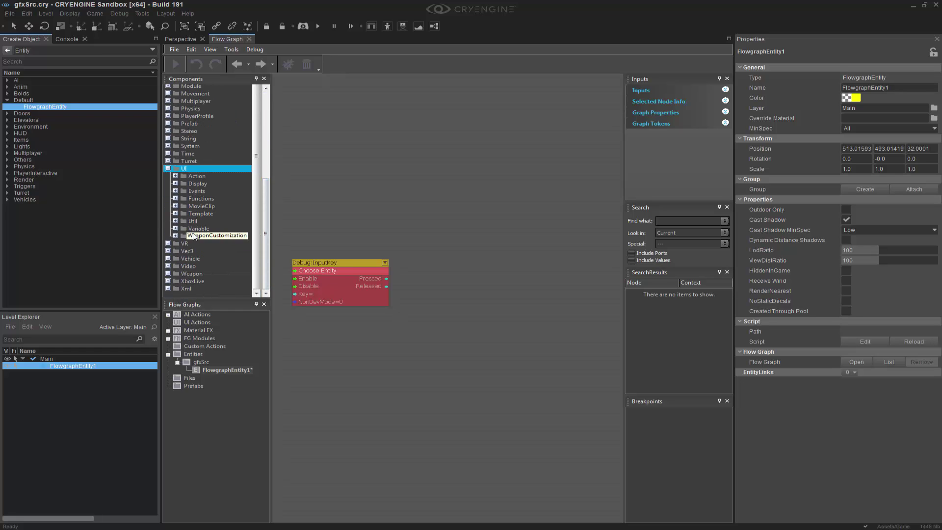
{"action": "double_click", "coordinate": [178, 184]}
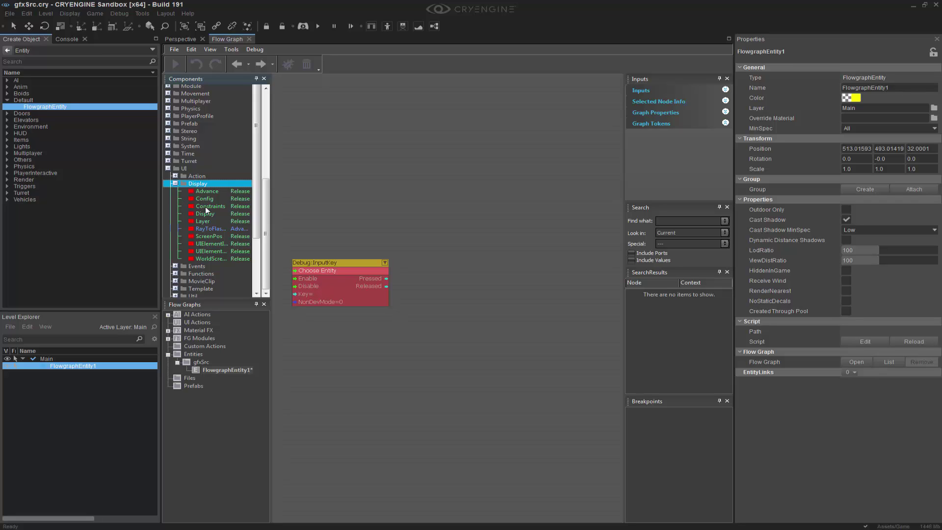
{"action": "left_click_drag", "start_coordinate": [208, 213], "coordinate": [465, 257]}
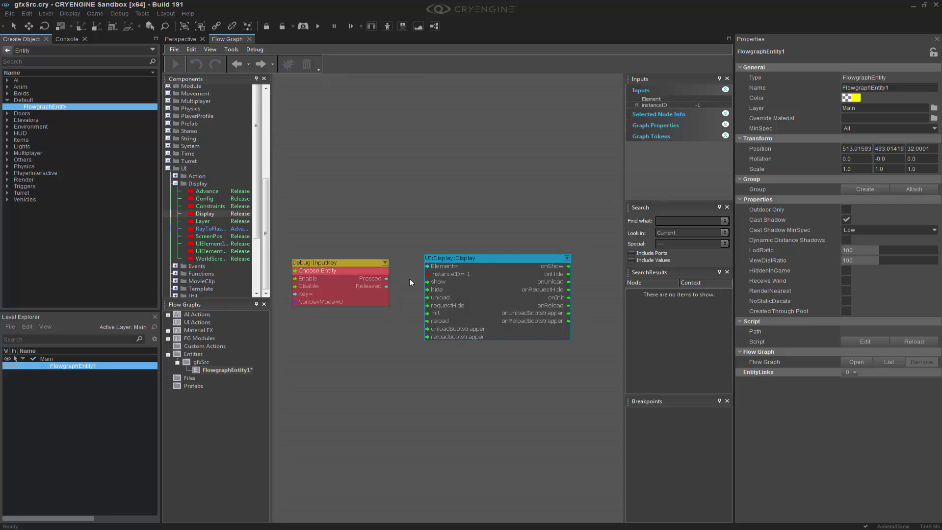
{"action": "left_click", "coordinate": [719, 99]}
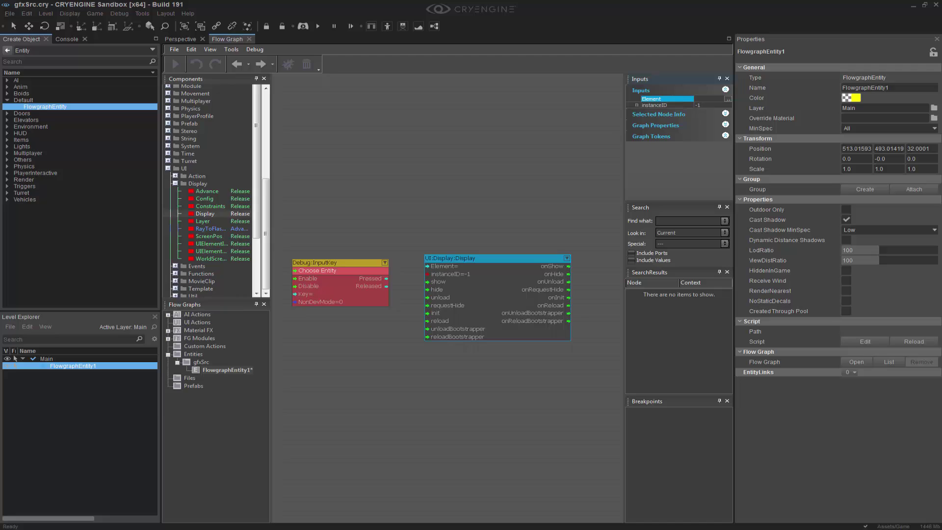
{"action": "left_click", "coordinate": [728, 99]}
{"action": "left_click", "coordinate": [406, 152]}
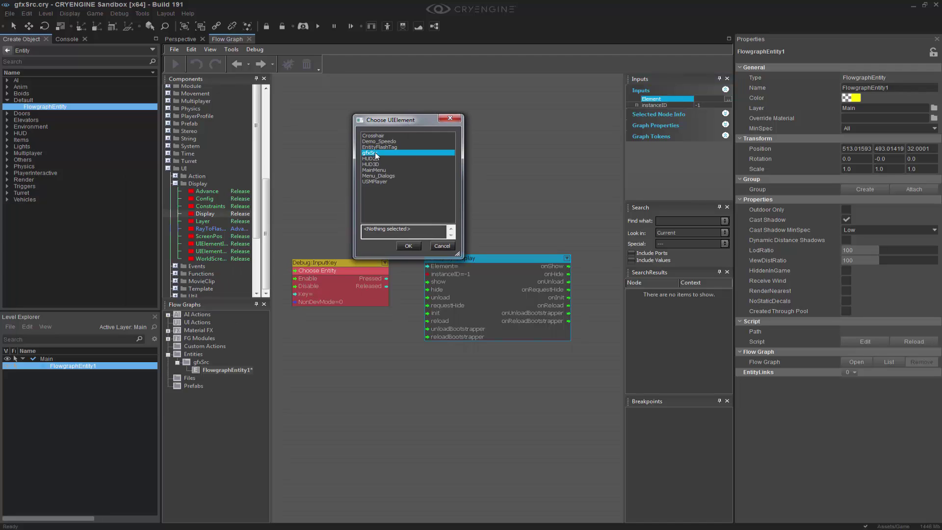
{"action": "left_click", "coordinate": [408, 246]}
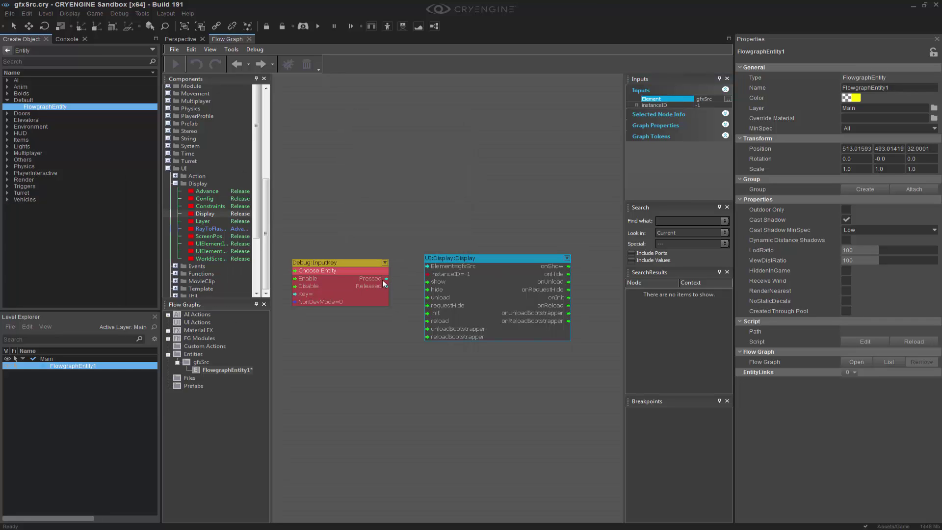
{"action": "left_click_drag", "start_coordinate": [386, 278], "coordinate": [434, 290]}
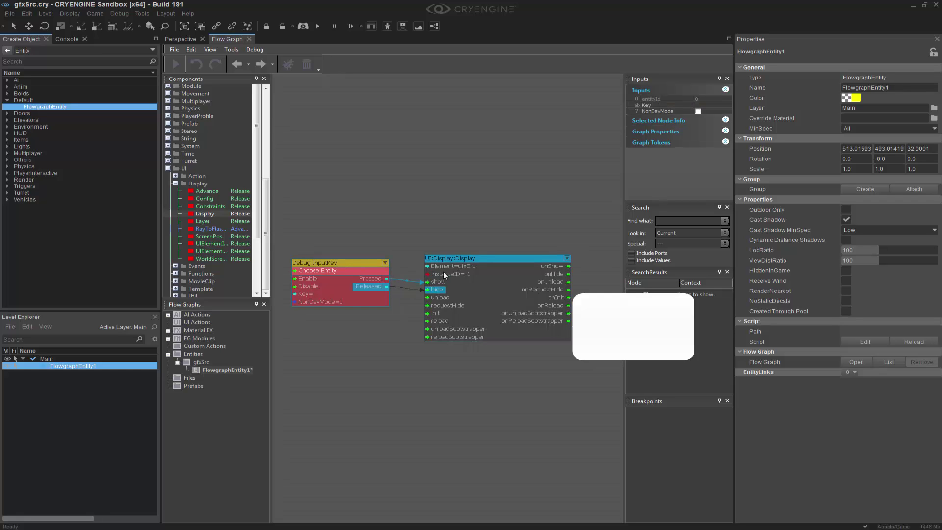
{"action": "left_click", "coordinate": [495, 187]}
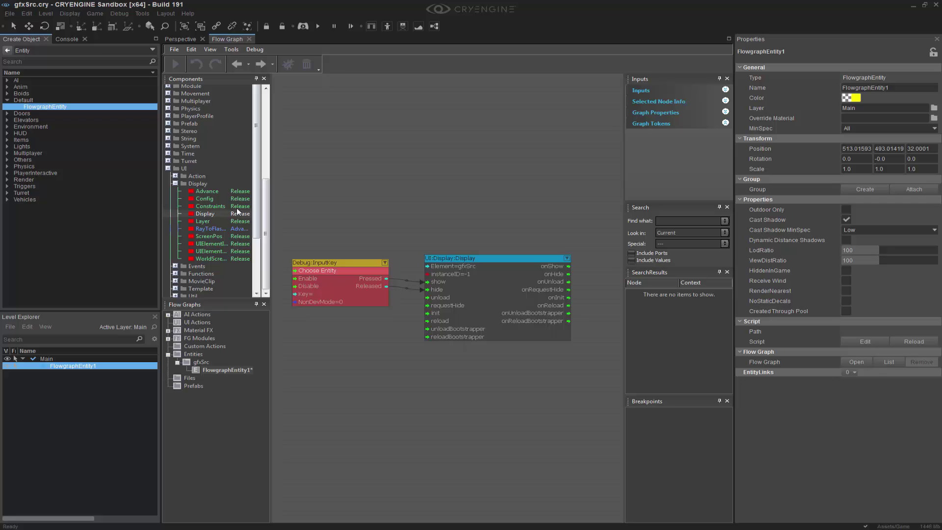
Add a UI:Display:Constraints node with its Element set to gfxSrc
{"action": "left_click_drag", "start_coordinate": [209, 206], "coordinate": [448, 133]}
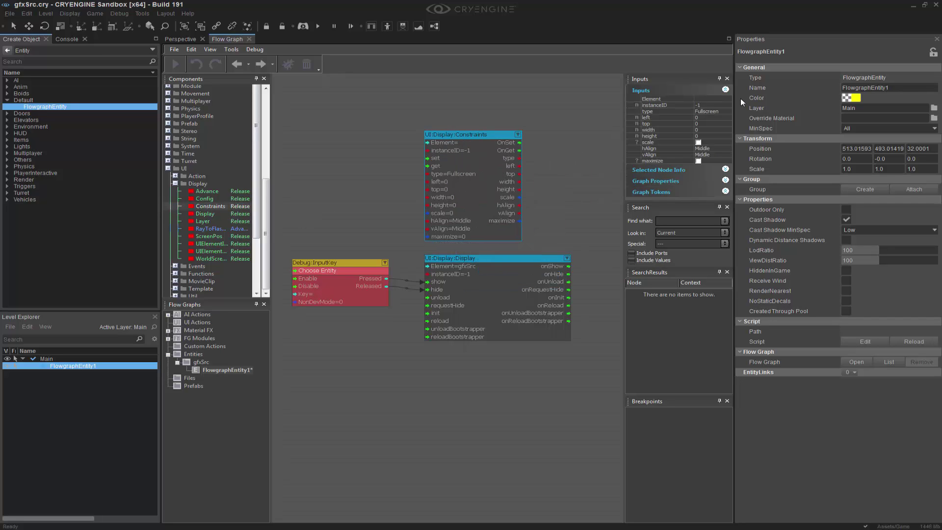
{"action": "left_click", "coordinate": [721, 99]}
{"action": "left_click", "coordinate": [728, 99]}
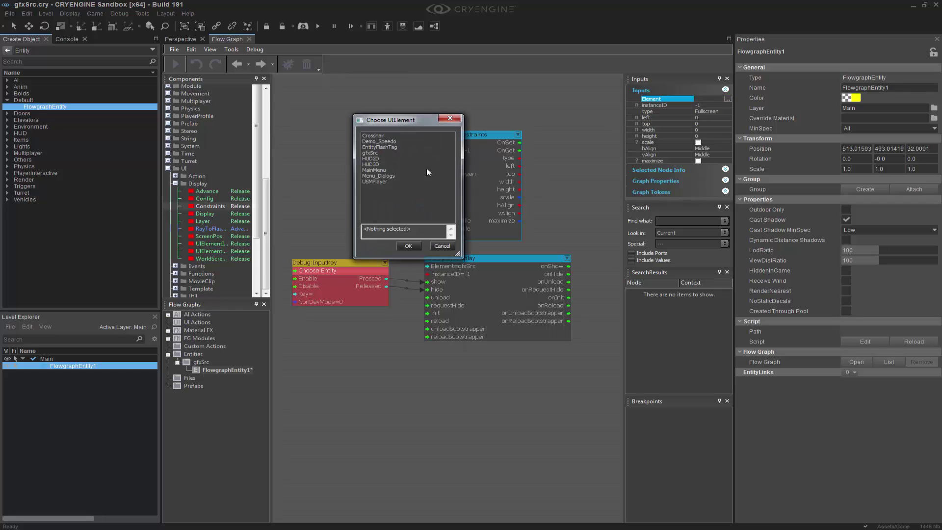
{"action": "left_click", "coordinate": [371, 153]}
{"action": "left_click", "coordinate": [408, 246]}
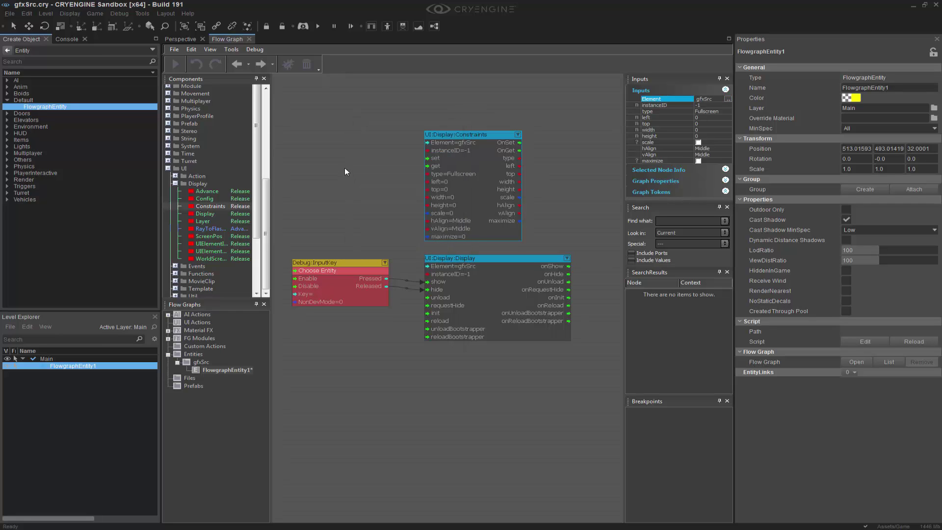
Link InputKey's Pressed to the Constraints set input and give it width 512 and height 512
{"action": "left_click", "coordinate": [387, 281]}
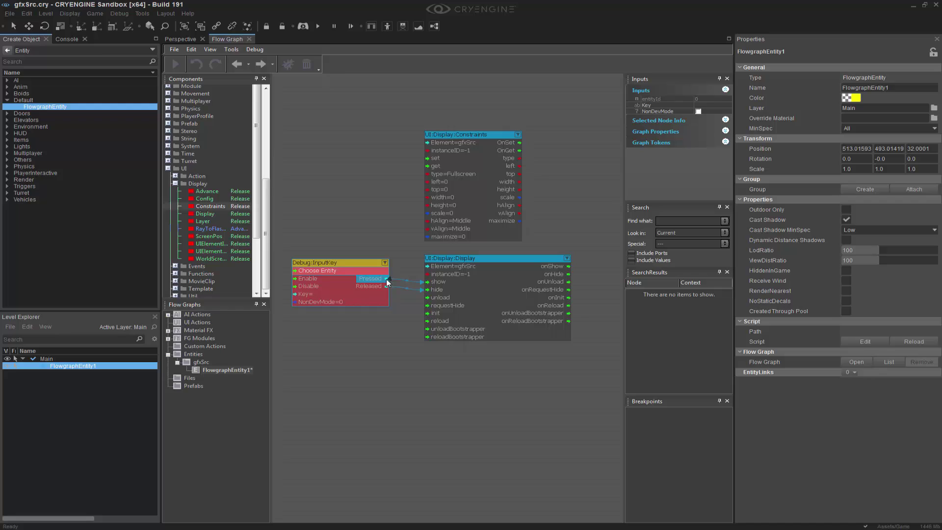
{"action": "left_click_drag", "start_coordinate": [388, 281], "coordinate": [437, 159]}
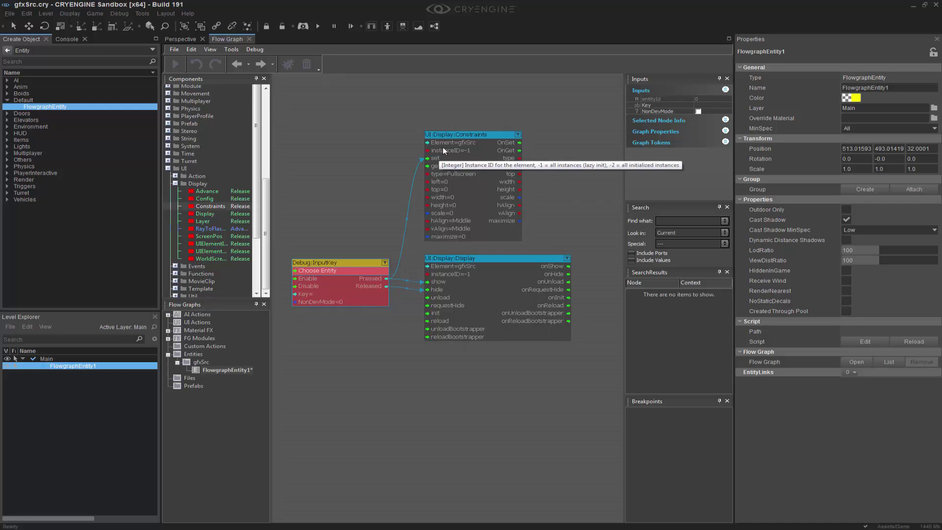
{"action": "left_click", "coordinate": [451, 134]}
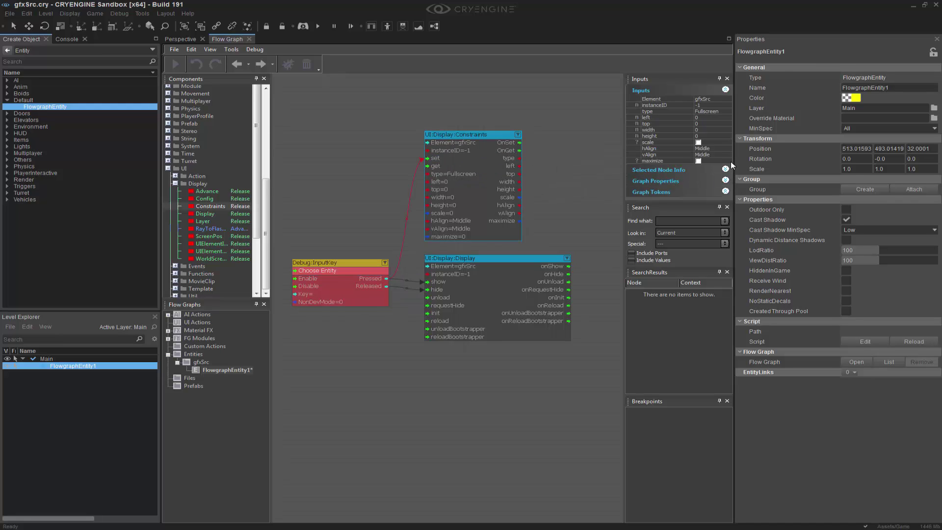
{"action": "left_click", "coordinate": [698, 130]}
{"action": "type", "text": "512"}
{"action": "left_click", "coordinate": [699, 136]}
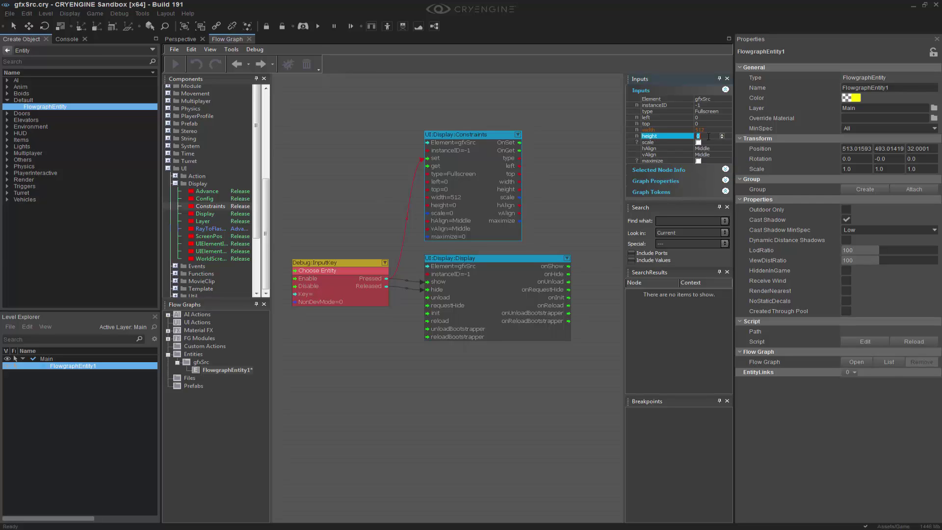
{"action": "type", "text": "512"}
{"action": "key", "text": "Return"}
{"action": "left_click", "coordinate": [577, 206]}
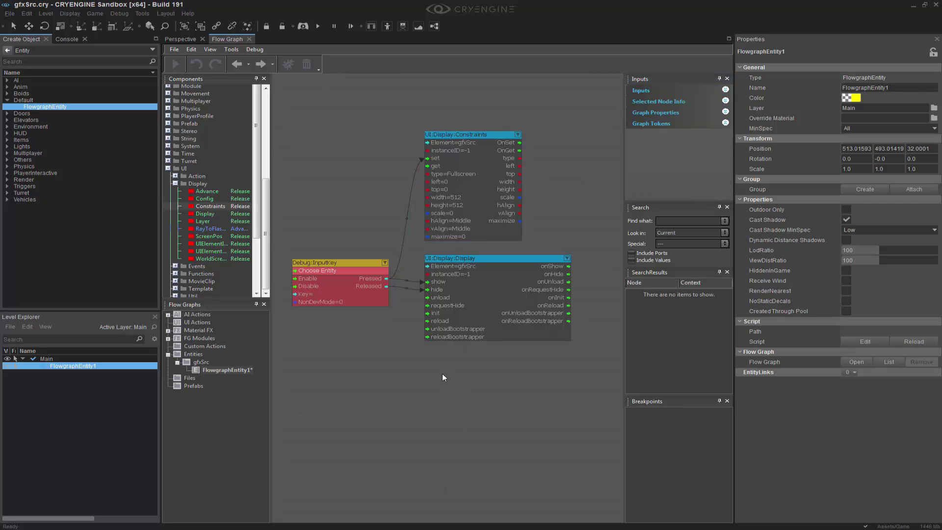
Add an Input:ActionMaps:ActionFilter node, linking Pressed to Enable and Released to Disable
{"action": "type", "text": "qaction"}
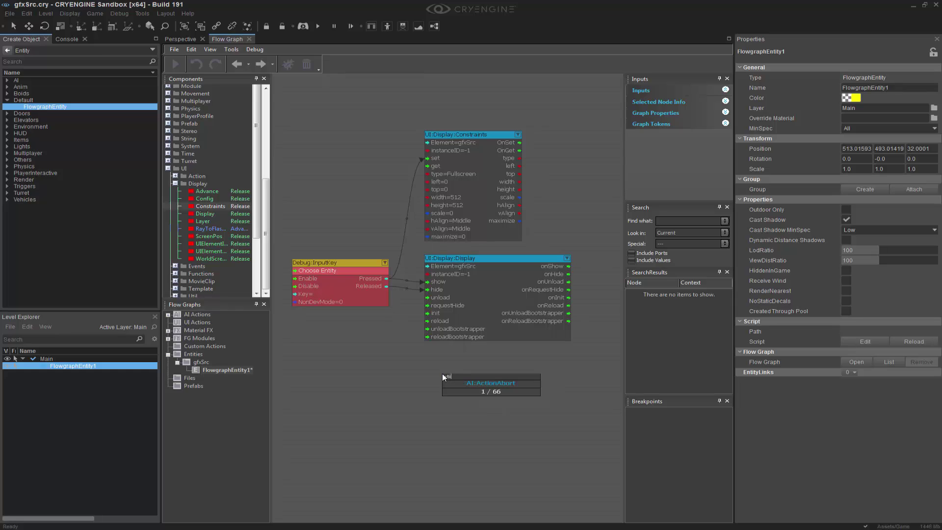
{"action": "key", "text": "Down"}
{"action": "key", "text": "Return"}
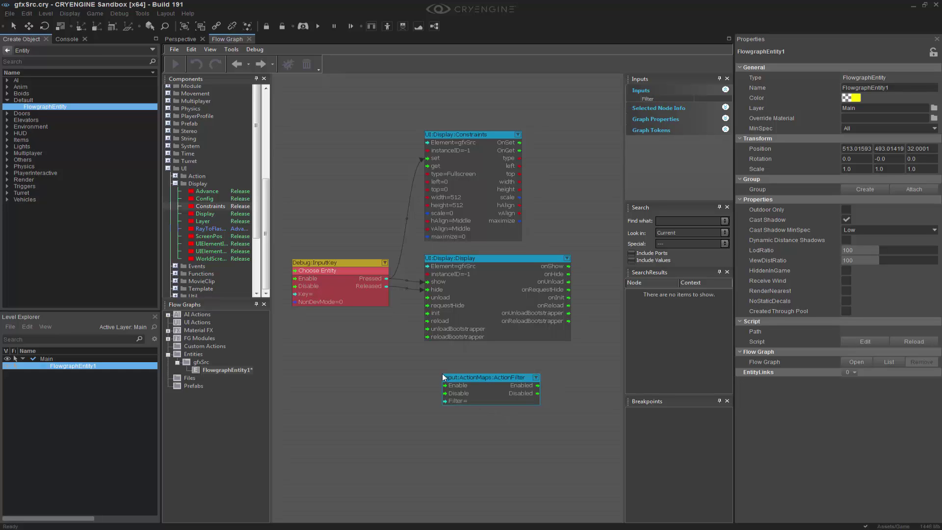
{"action": "left_click_drag", "start_coordinate": [451, 381], "coordinate": [434, 359]}
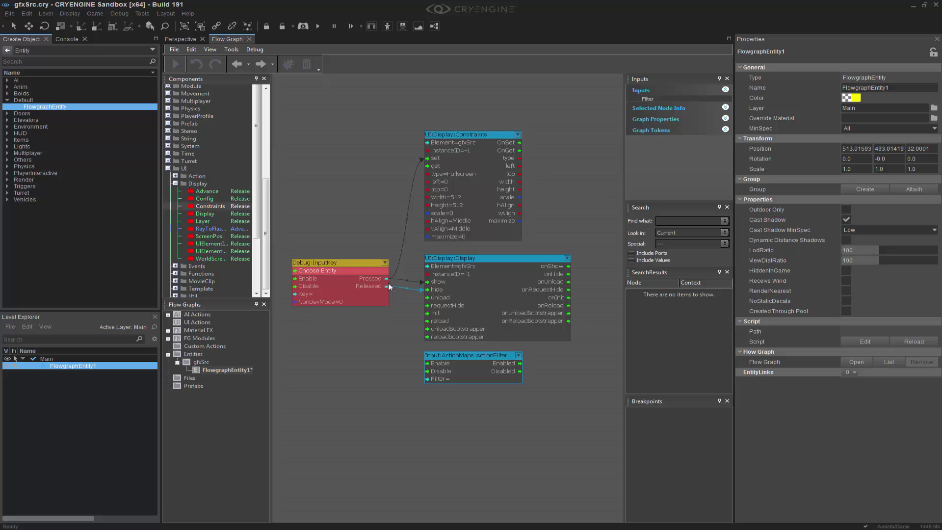
{"action": "left_click_drag", "start_coordinate": [387, 279], "coordinate": [425, 363]}
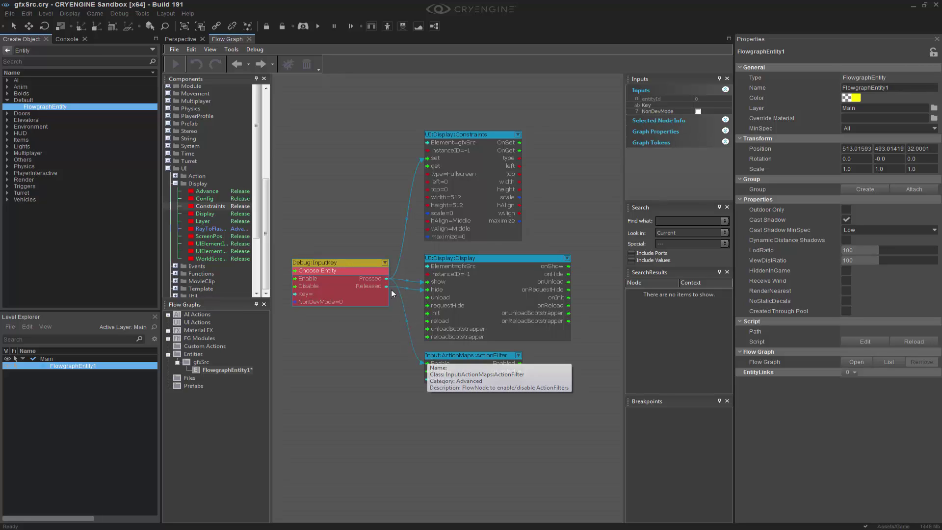
{"action": "left_click_drag", "start_coordinate": [387, 286], "coordinate": [423, 371]}
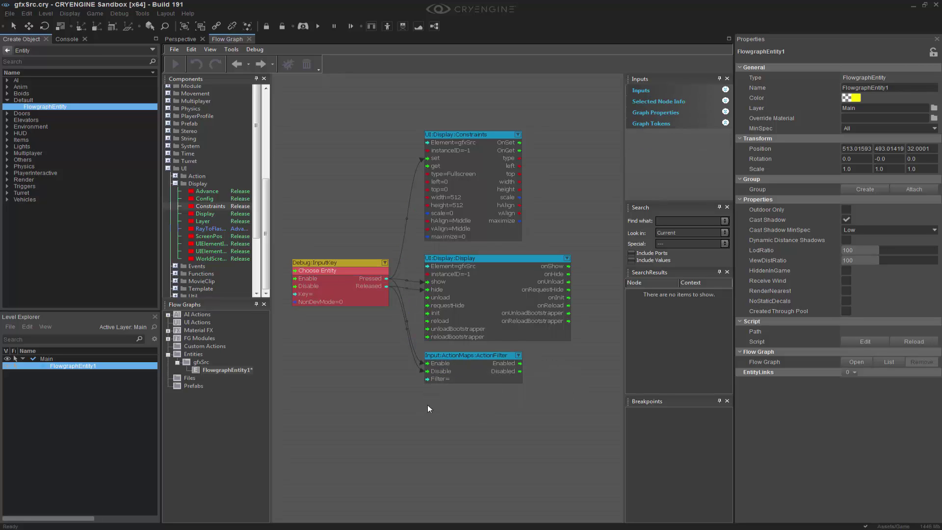
Set the ActionFilter node's Filter to only_ui
{"action": "scroll", "coordinate": [430, 408], "scroll_direction": "down", "scroll_amount": 2}
{"action": "left_click", "coordinate": [462, 368]}
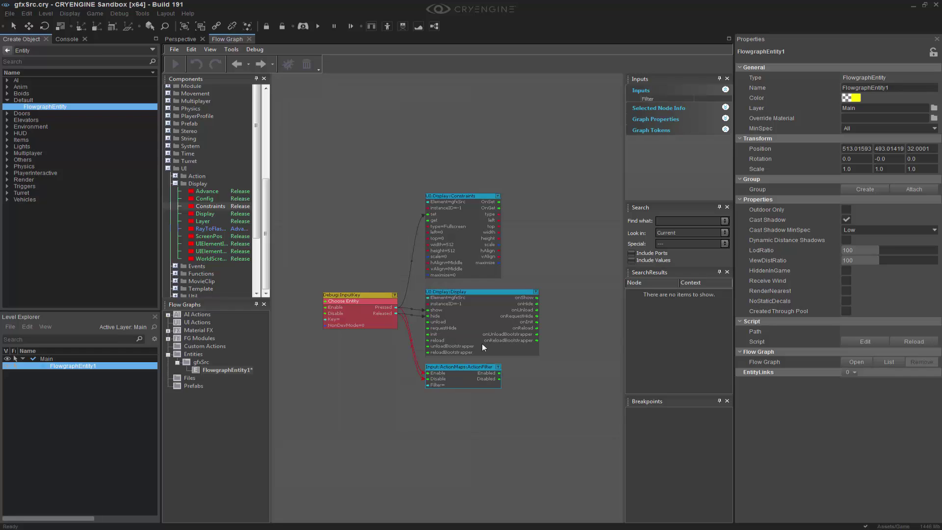
{"action": "left_click", "coordinate": [714, 99]}
{"action": "left_click", "coordinate": [727, 98]}
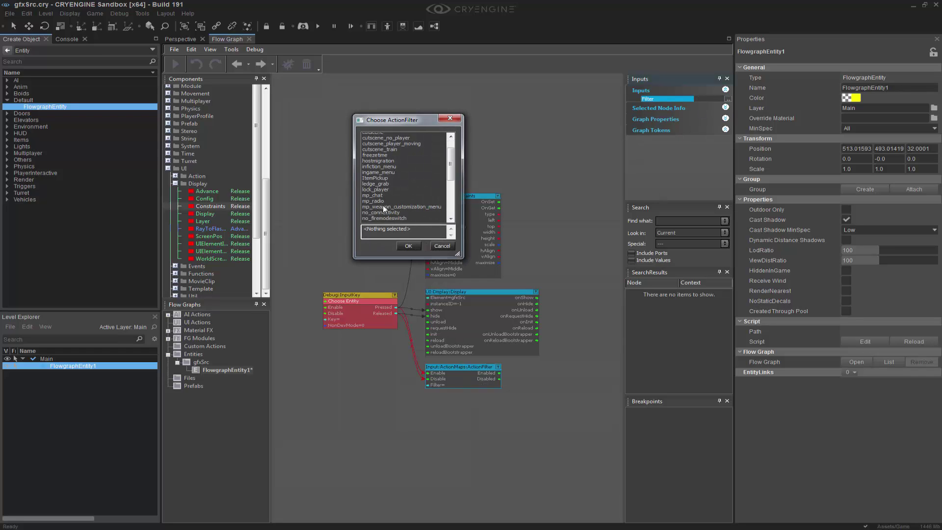
{"action": "scroll", "coordinate": [384, 205], "scroll_direction": "down", "scroll_amount": 3}
{"action": "scroll", "coordinate": [385, 204], "scroll_direction": "down", "scroll_amount": 1}
{"action": "left_click", "coordinate": [377, 169]}
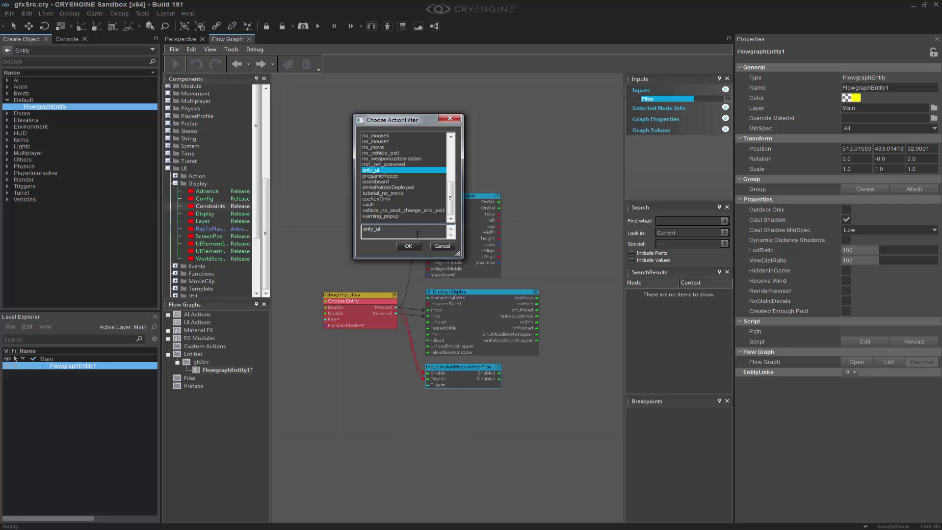
{"action": "left_click", "coordinate": [408, 245]}
Add a comment box titled GFX EXPOSE to the flow graph
{"action": "left_click", "coordinate": [438, 117]}
{"action": "right_click", "coordinate": [399, 134]}
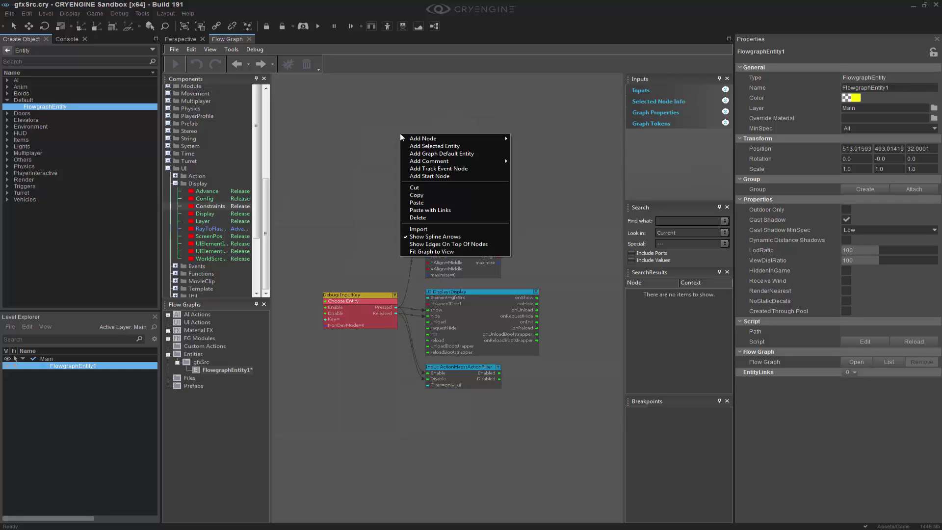
{"action": "mouse_move", "coordinate": [445, 161]}
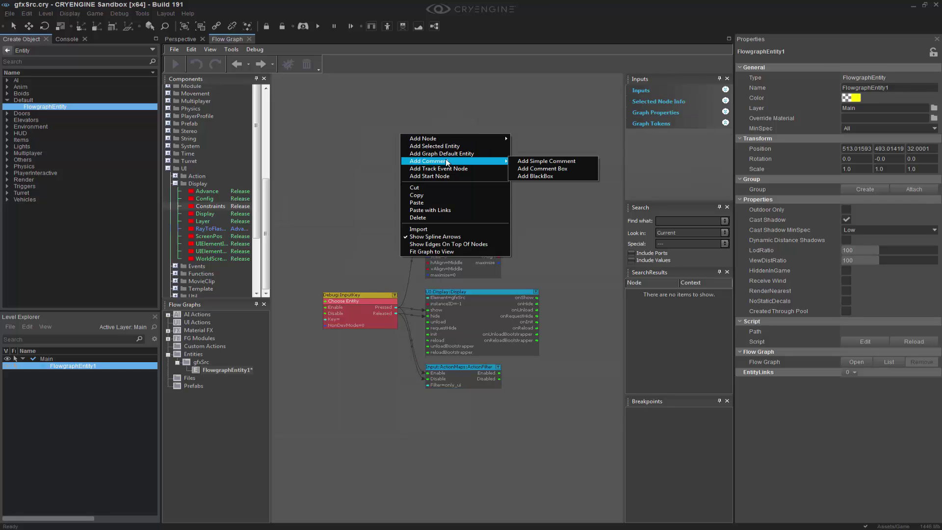
{"action": "left_click", "coordinate": [550, 169]}
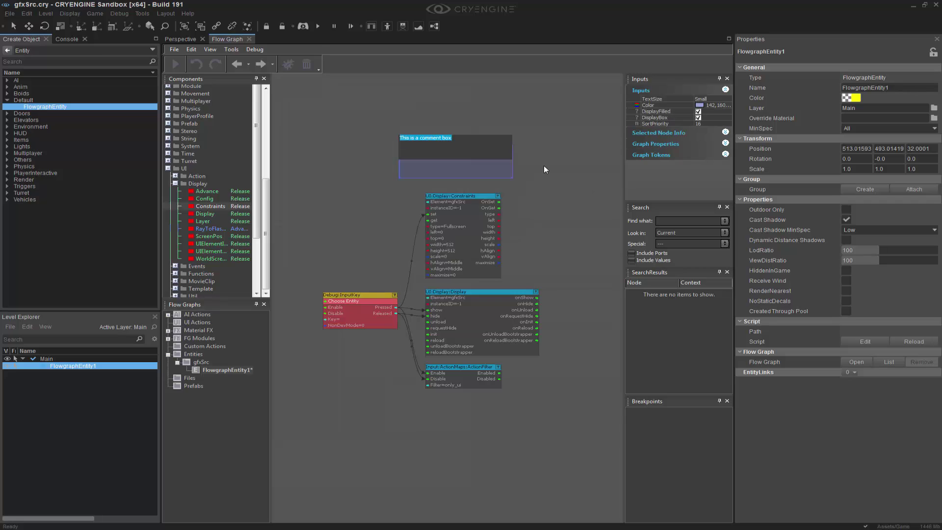
{"action": "type", "text": "GFX EXPOSE"}
{"action": "key", "text": "Return"}
Resize the comment box around all nodes, lighten its colour, and return to the 3D viewport
{"action": "left_click_drag", "start_coordinate": [411, 142], "coordinate": [311, 164]}
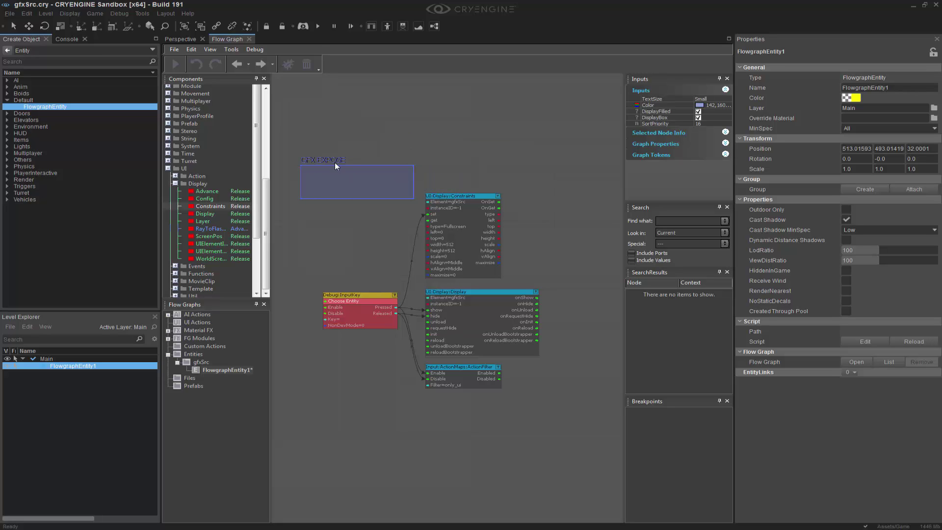
{"action": "left_click_drag", "start_coordinate": [409, 198], "coordinate": [388, 410]}
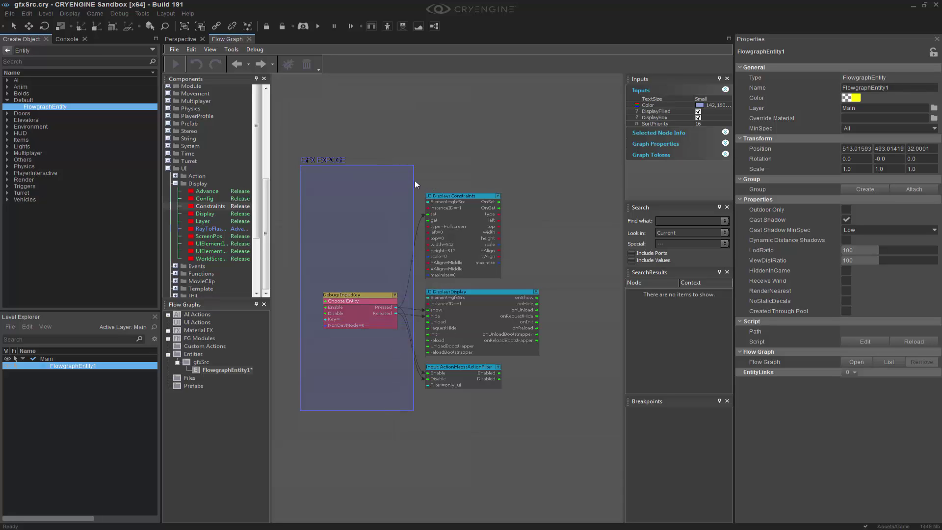
{"action": "left_click_drag", "start_coordinate": [413, 189], "coordinate": [561, 196]}
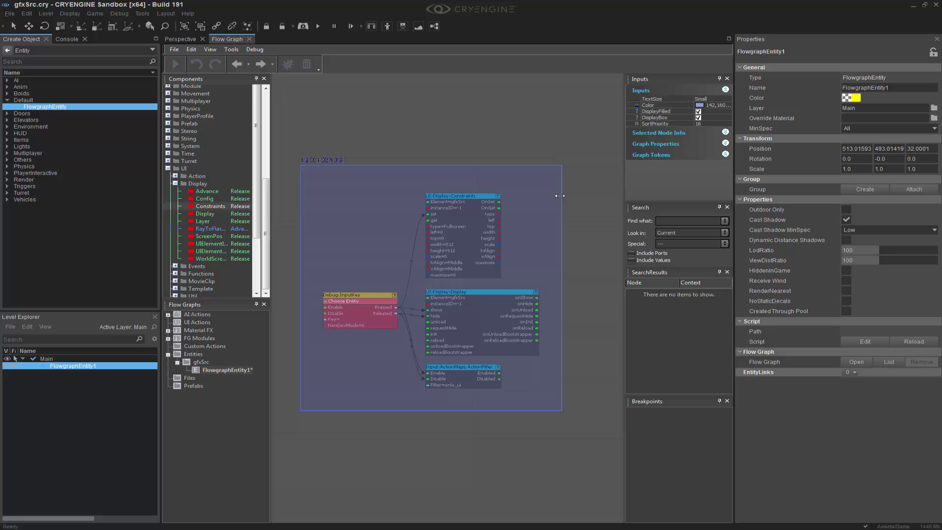
{"action": "left_click", "coordinate": [704, 104]}
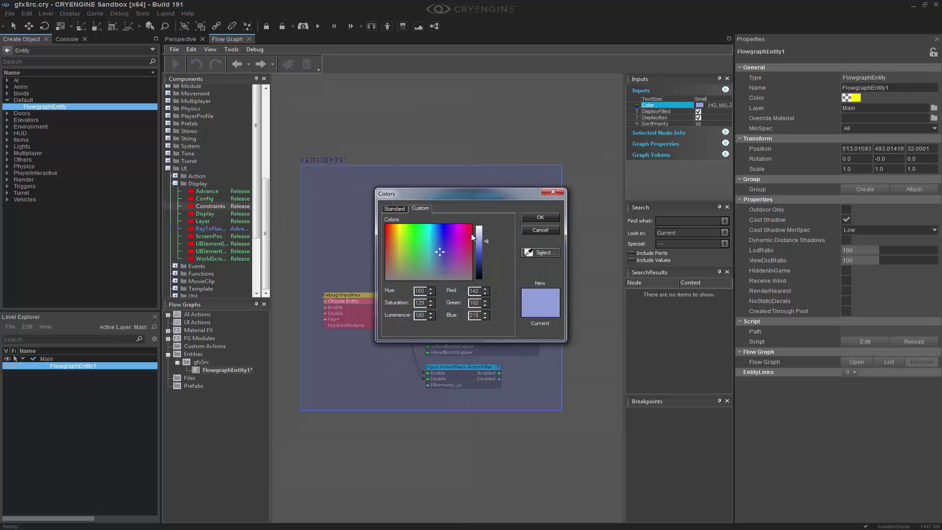
{"action": "left_click", "coordinate": [478, 234]}
{"action": "left_click", "coordinate": [539, 217]}
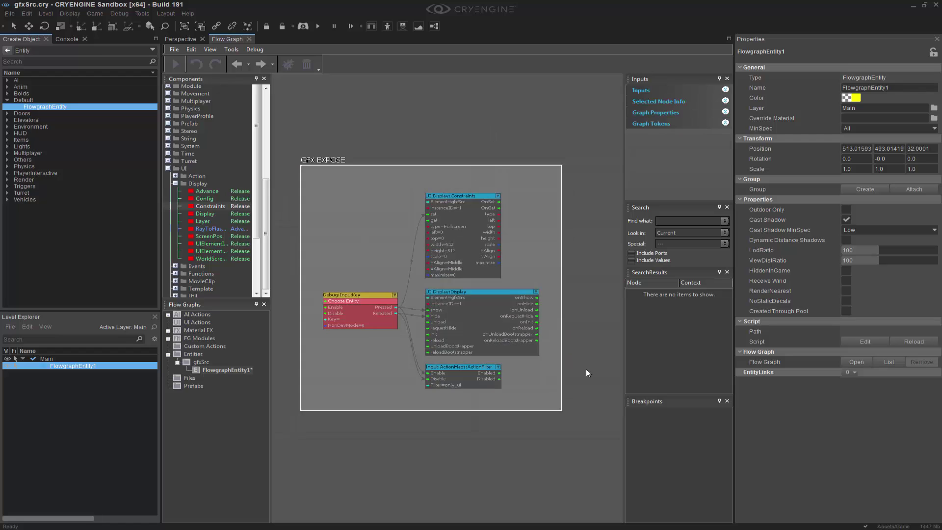
{"action": "left_click", "coordinate": [181, 38]}
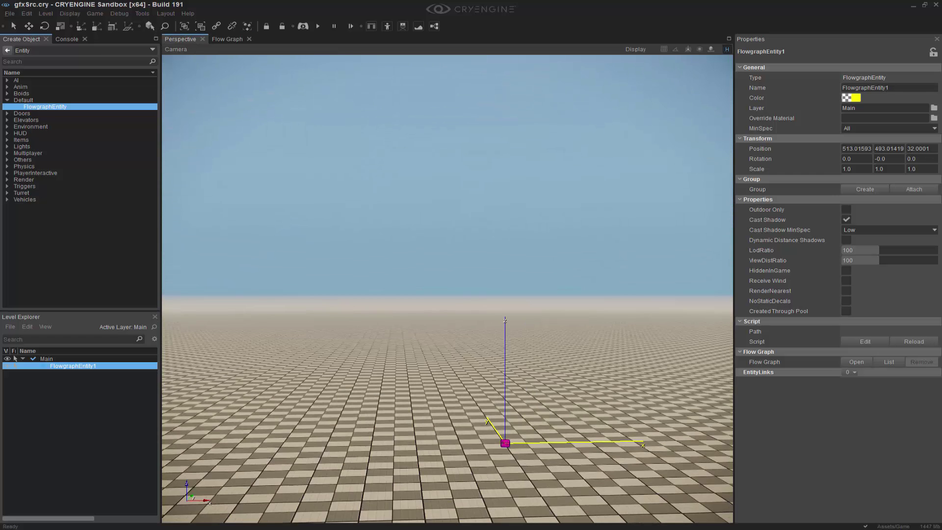
{"action": "middle_click_drag", "start_coordinate": [597, 460], "coordinate": [527, 368]}
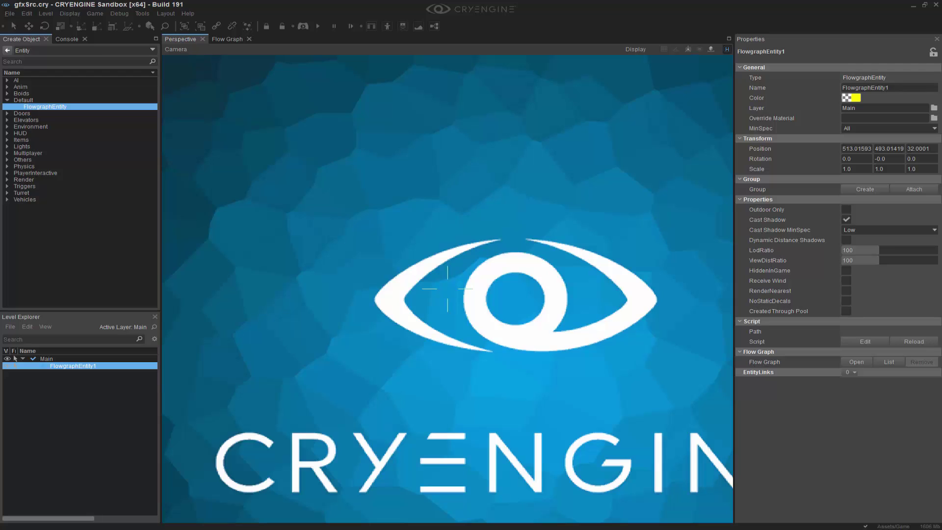
Leave game mode and check the Debug:InputKey node's Key input in the flow graph
{"action": "key", "text": "Escape"}
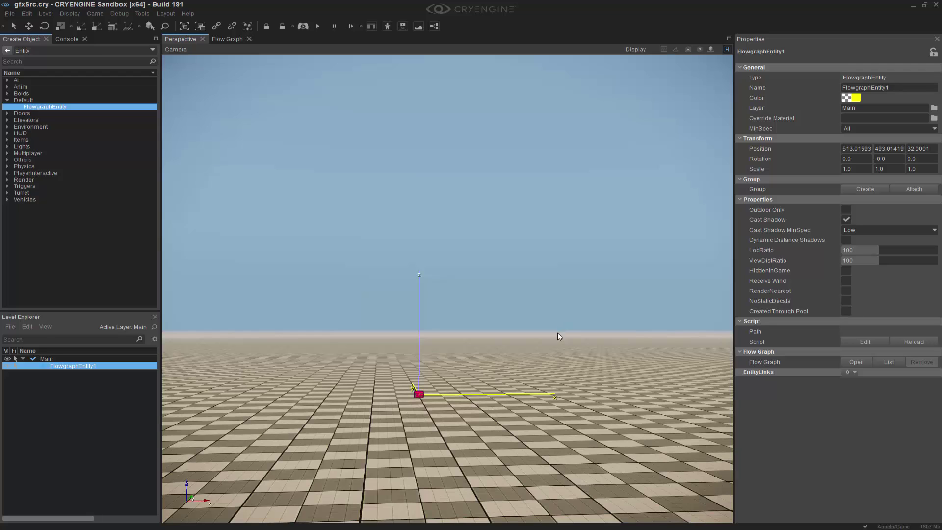
{"action": "left_click", "coordinate": [226, 38]}
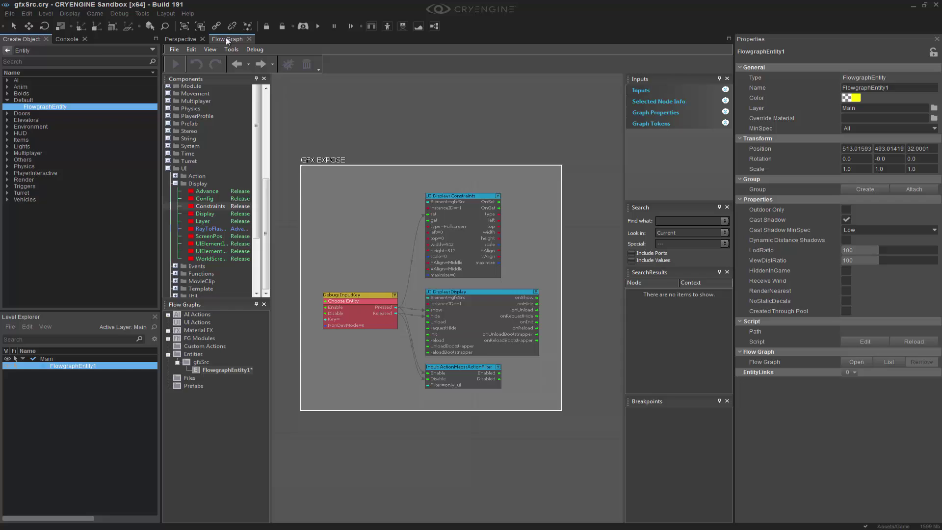
{"action": "left_click", "coordinate": [354, 294]}
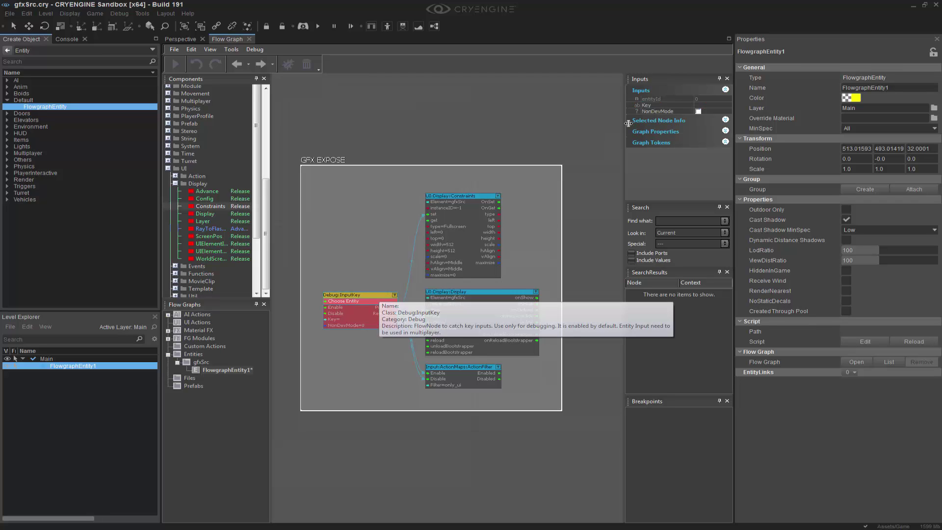
{"action": "left_click", "coordinate": [714, 104]}
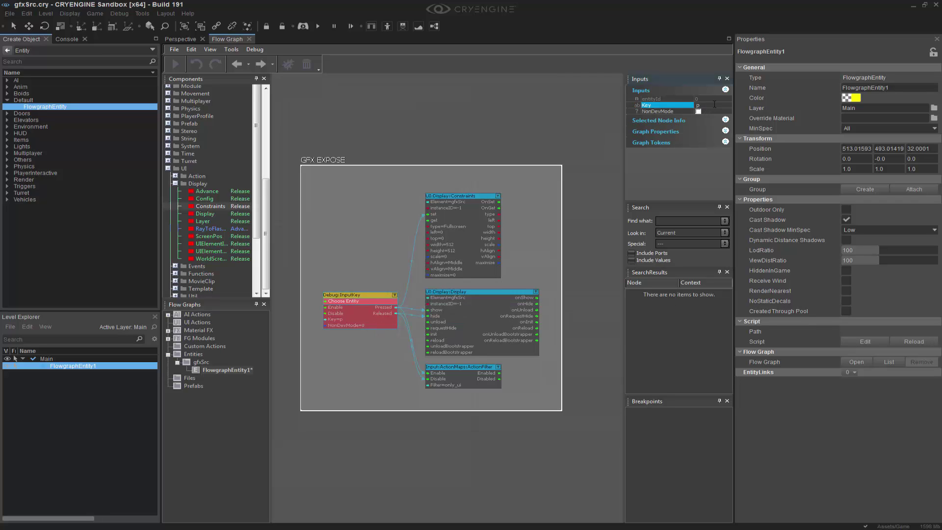
{"action": "left_click", "coordinate": [532, 126]}
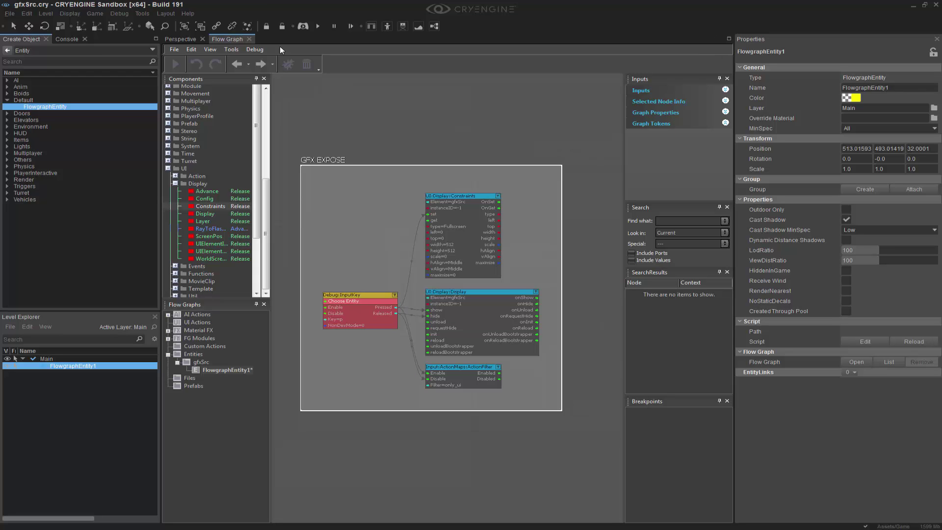
Test the graph in game mode from the 3D viewport, then exit back to the editor
{"action": "left_click", "coordinate": [180, 41]}
{"action": "key", "text": "ctrl+g"}
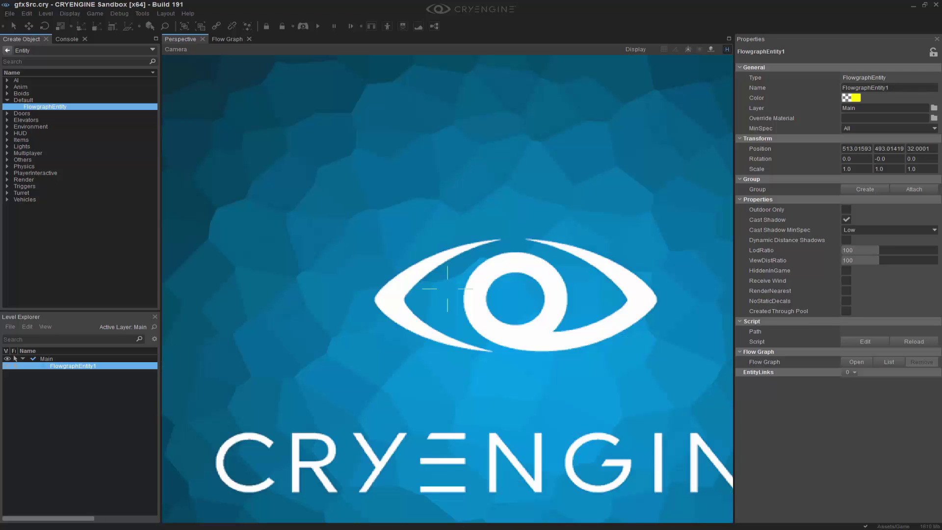
{"action": "key", "text": "Escape"}
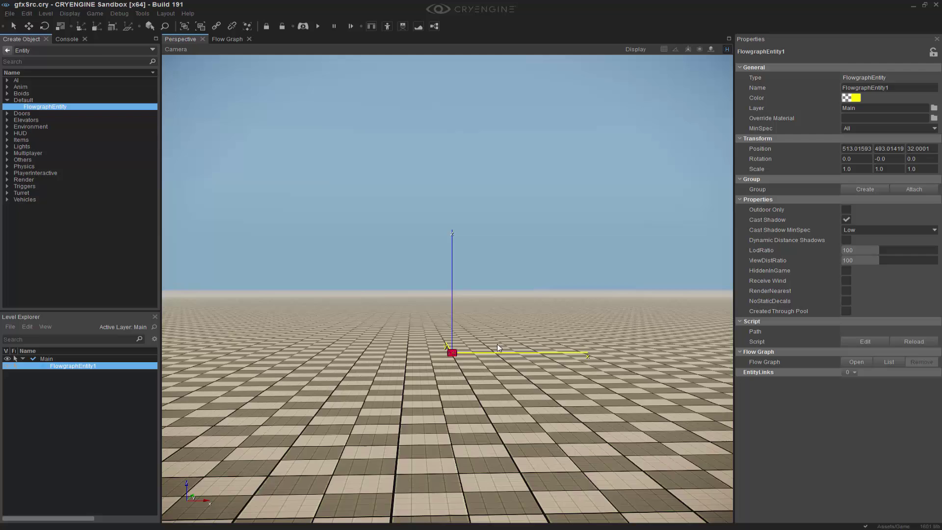
Set the viewport resolution to 1280 x 720 (16:9) and reframe the entity
{"action": "left_click", "coordinate": [184, 50]}
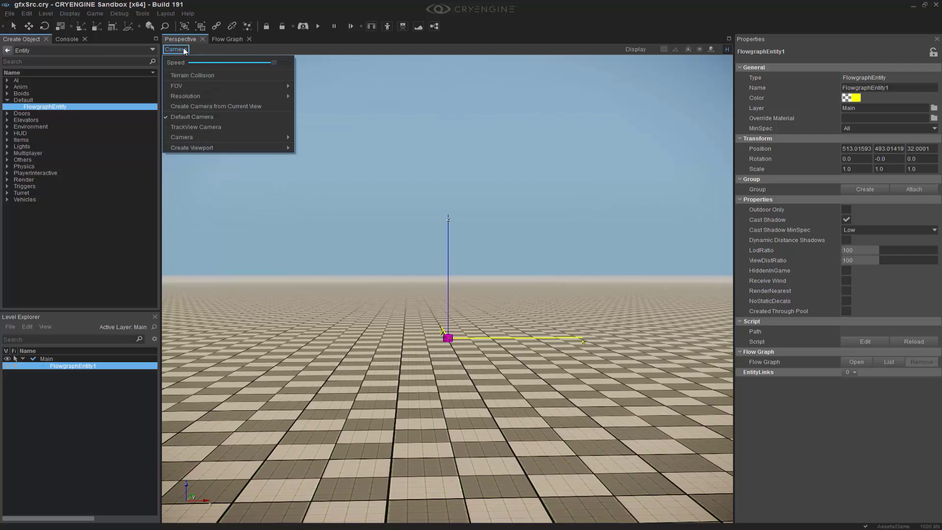
{"action": "mouse_move", "coordinate": [247, 96]}
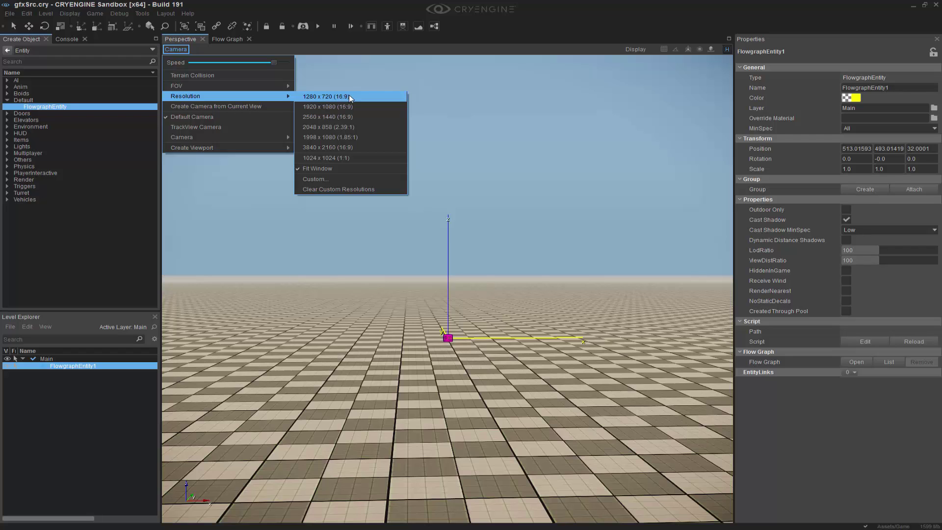
{"action": "left_click", "coordinate": [348, 96]}
{"action": "right_click_drag", "start_coordinate": [515, 278], "coordinate": [509, 275]}
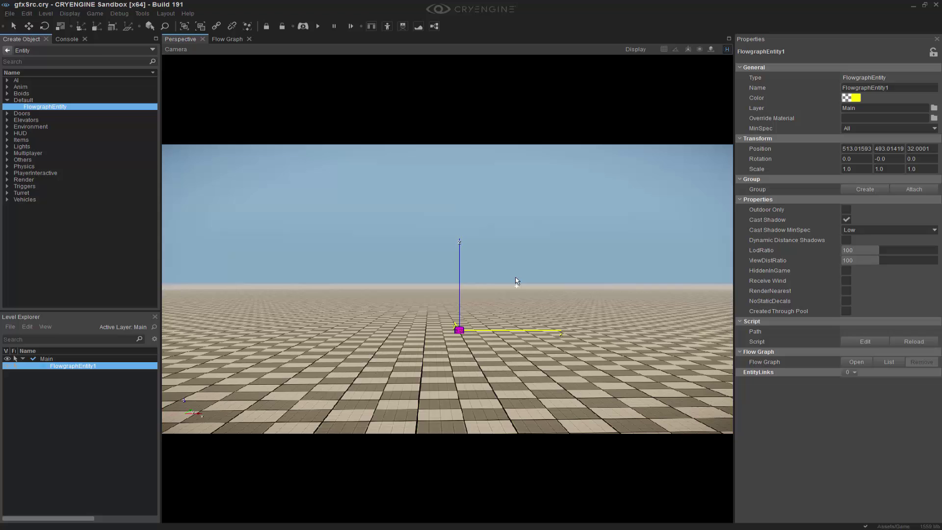
Test the UI in game mode at that resolution, then reopen the Flow Graph editor
{"action": "key", "text": "ctrl+g"}
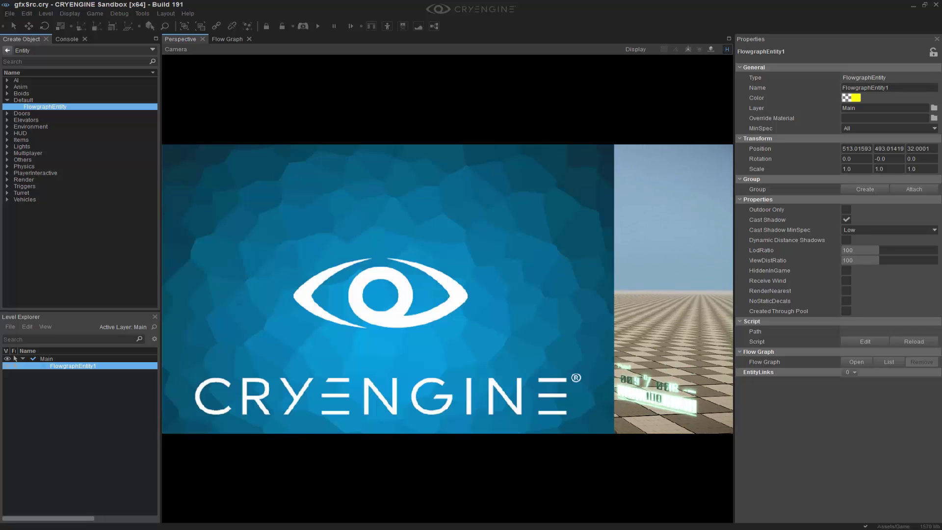
{"action": "key", "text": "Escape"}
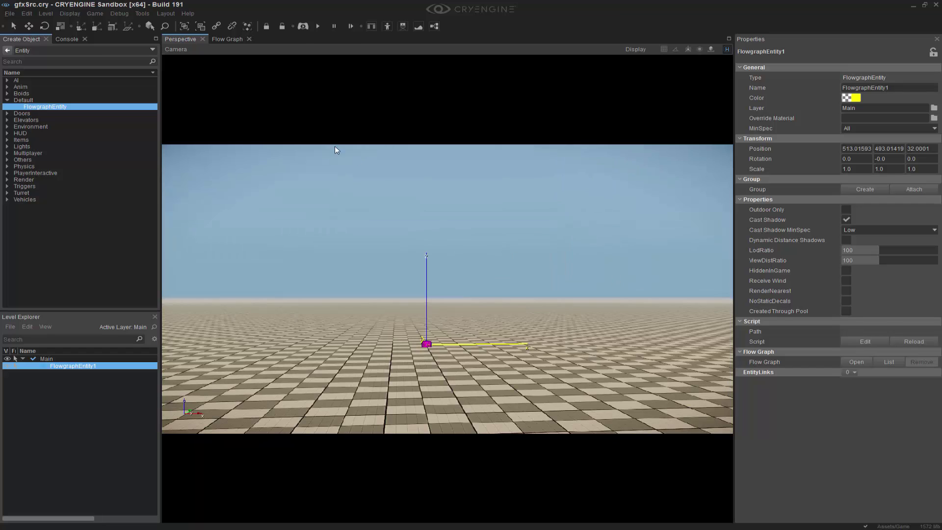
{"action": "left_click", "coordinate": [223, 40]}
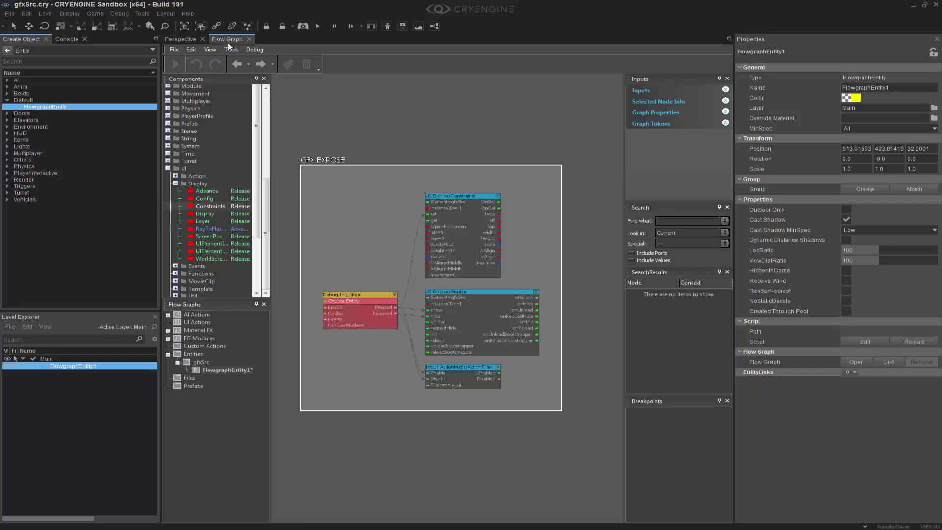
Switch the Constraints node's display type to Fixed and enter game mode with Ctrl+G to test it
{"action": "left_click", "coordinate": [473, 197]}
{"action": "left_click", "coordinate": [719, 111]}
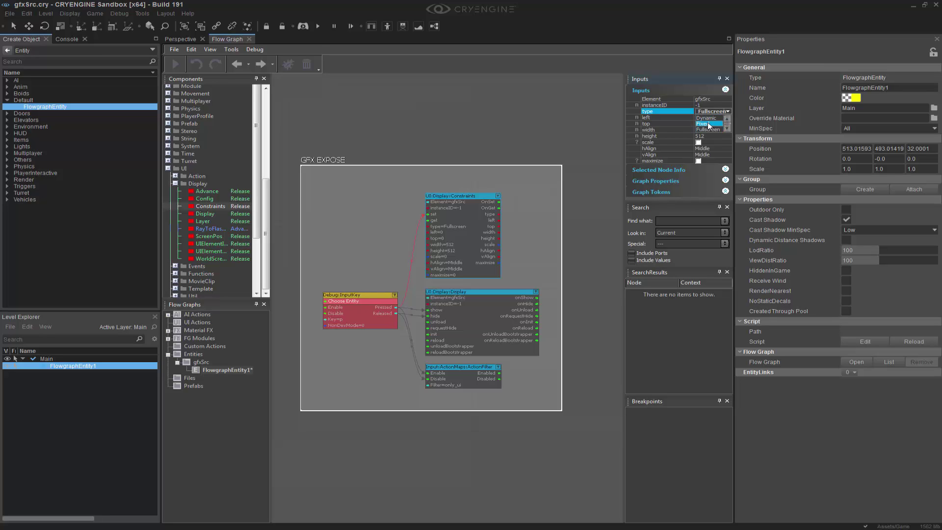
{"action": "left_click", "coordinate": [709, 125]}
{"action": "left_click", "coordinate": [419, 108]}
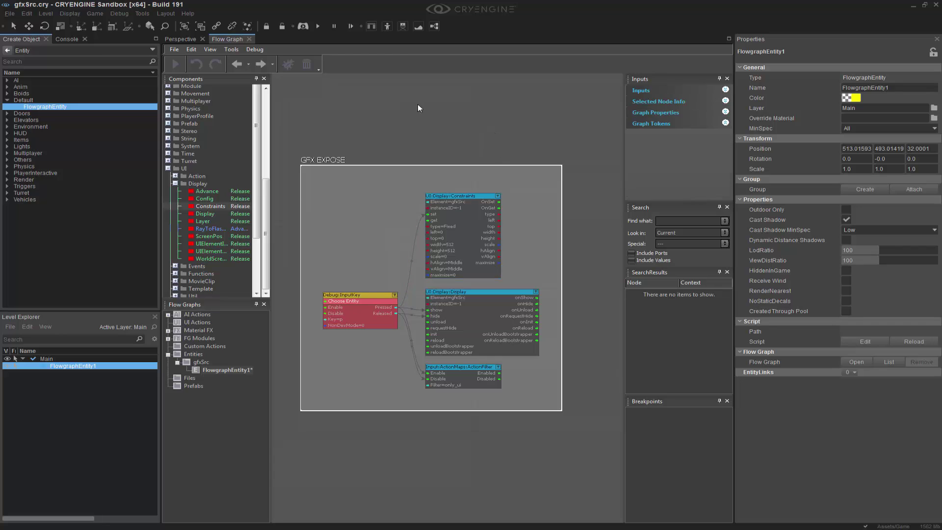
{"action": "left_click", "coordinate": [183, 39]}
{"action": "key", "text": "ctrl+g"}
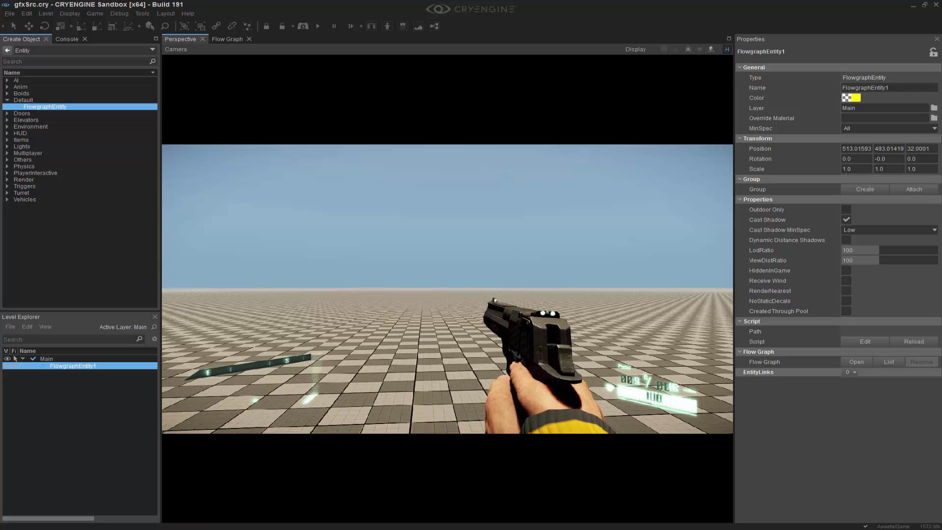
Exit game mode and return to the Flow Graph editor showing the four-node GFX EXPOSE graph
{"action": "key", "text": "Escape"}
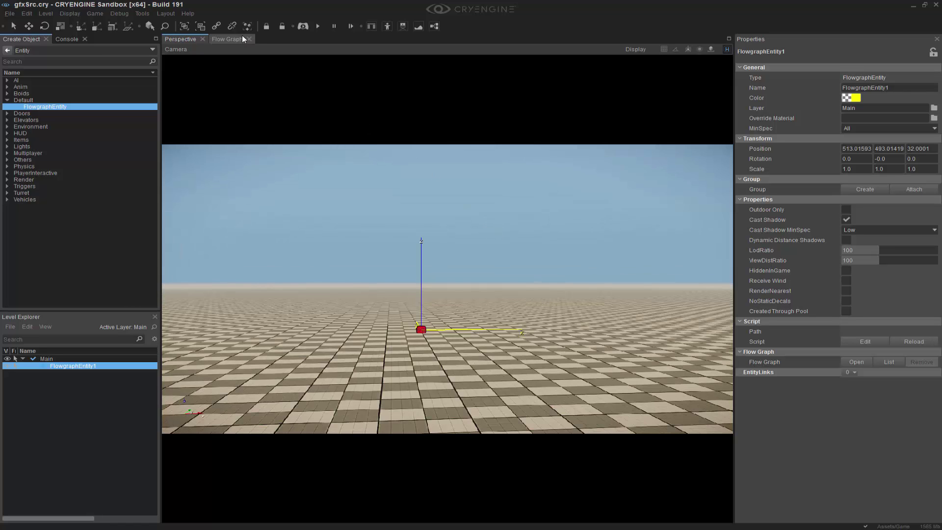
{"action": "left_click", "coordinate": [243, 39]}
{"action": "right_click_drag", "start_coordinate": [534, 150], "coordinate": [542, 158]}
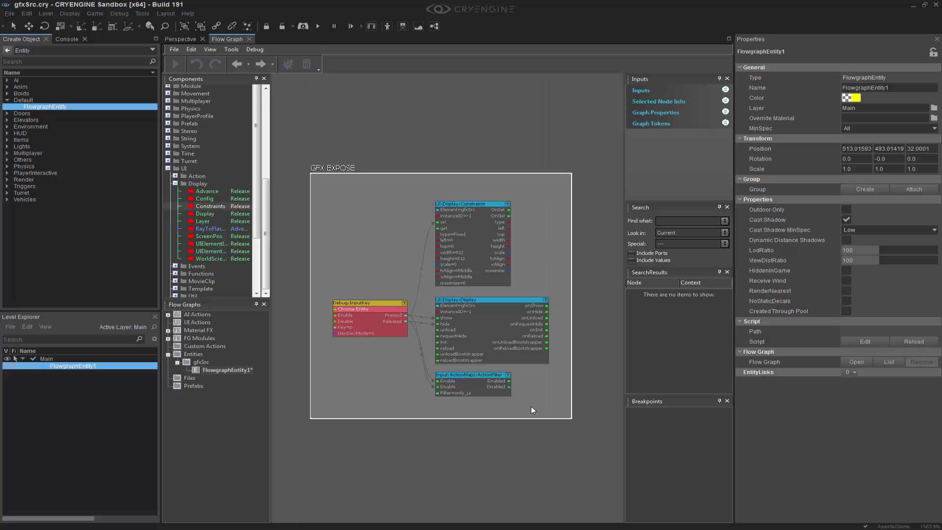
Delete the Input:ActionMaps:ActionFilter node, then test the UI in game mode without it and exit
{"action": "left_click", "coordinate": [477, 376]}
{"action": "key", "text": "Delete"}
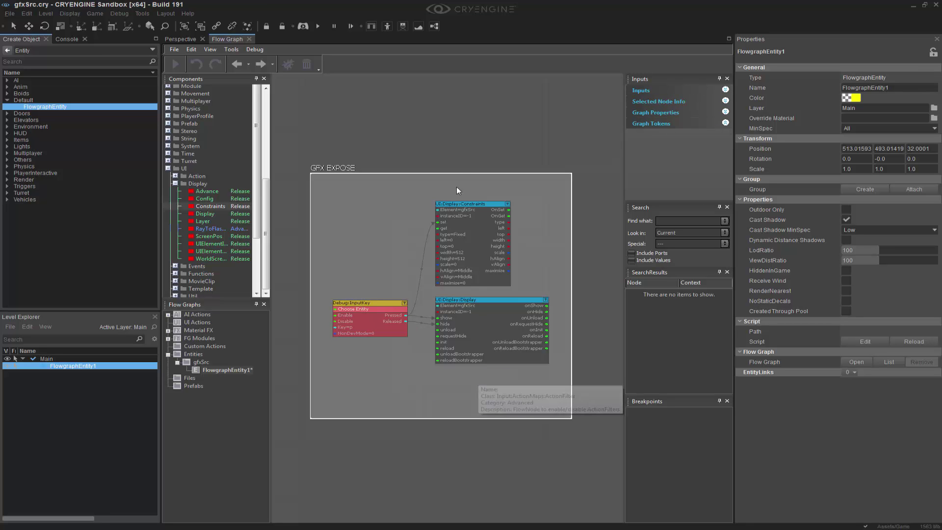
{"action": "left_click", "coordinate": [181, 38]}
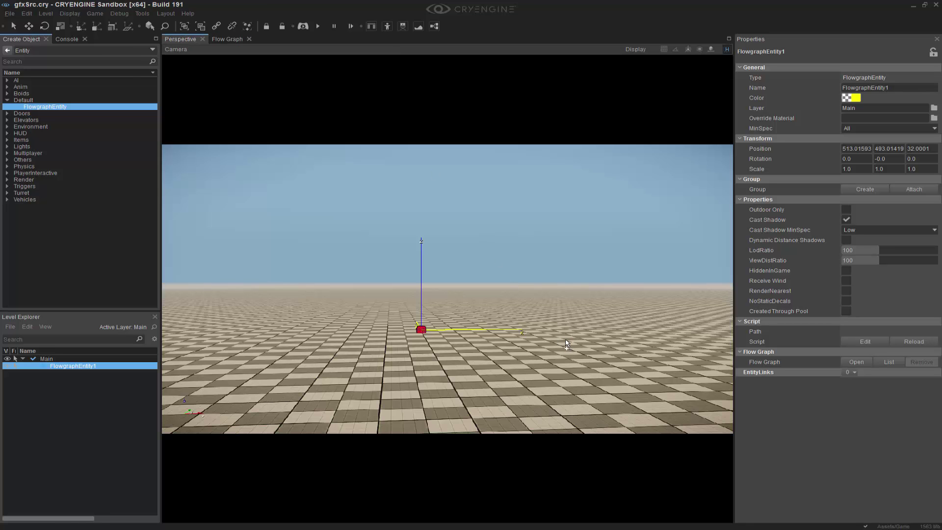
{"action": "key", "text": "ctrl+g"}
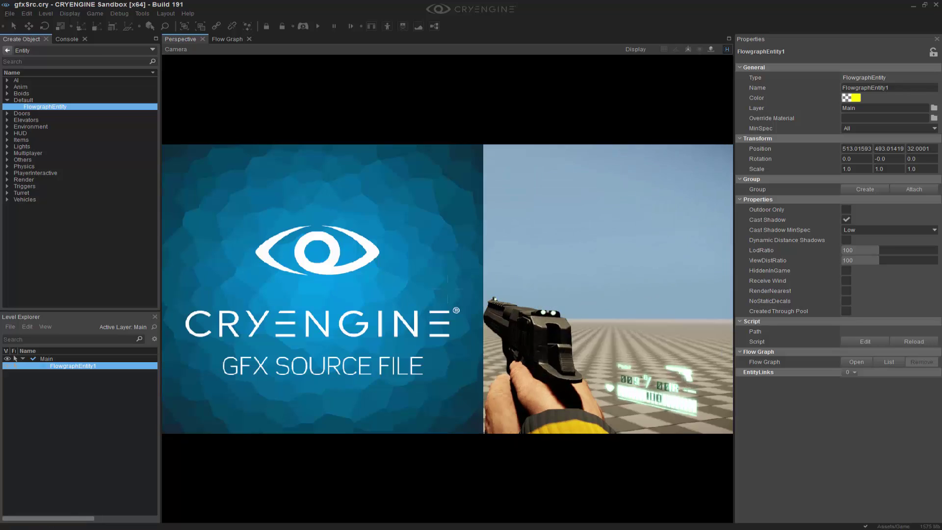
{"action": "key", "text": "Escape"}
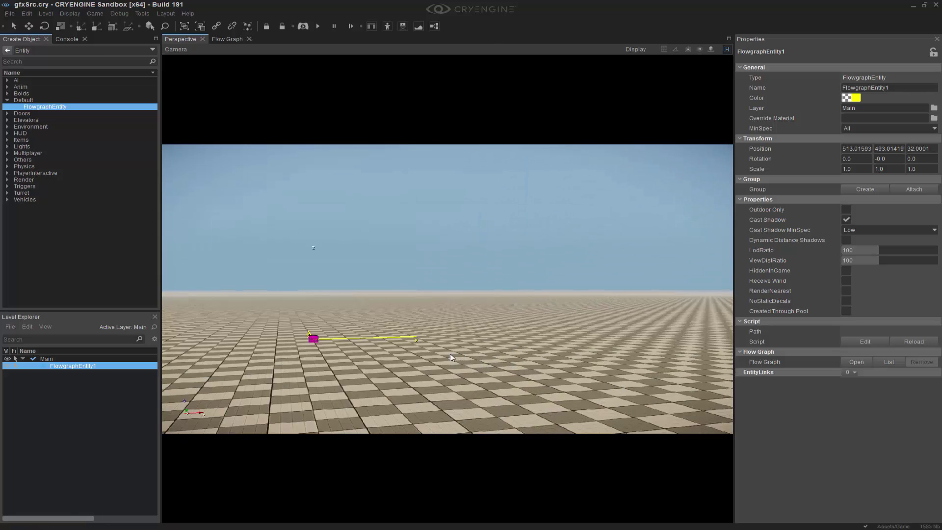
Check the restored only_ui ActionFilter node, reframe the camera, and run game mode to show the gfxSrc logo
{"action": "left_click", "coordinate": [223, 40]}
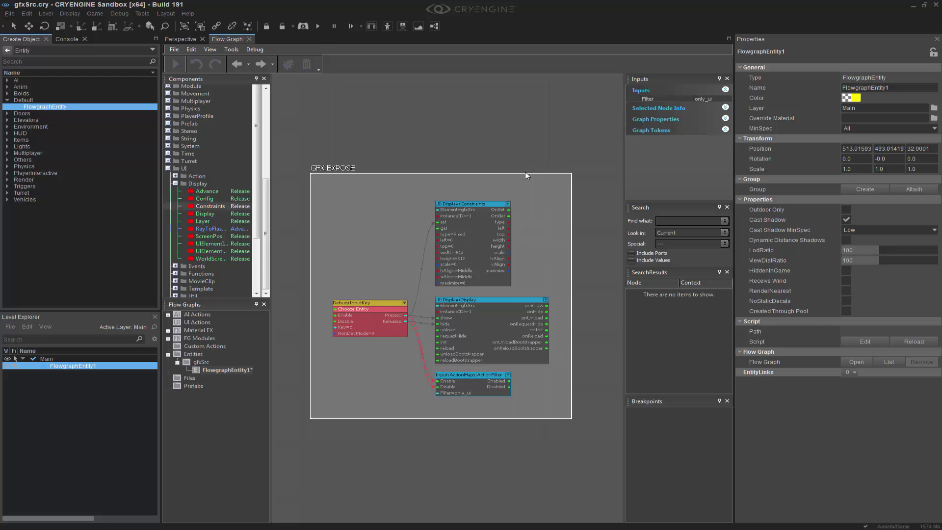
{"action": "left_click", "coordinate": [176, 40]}
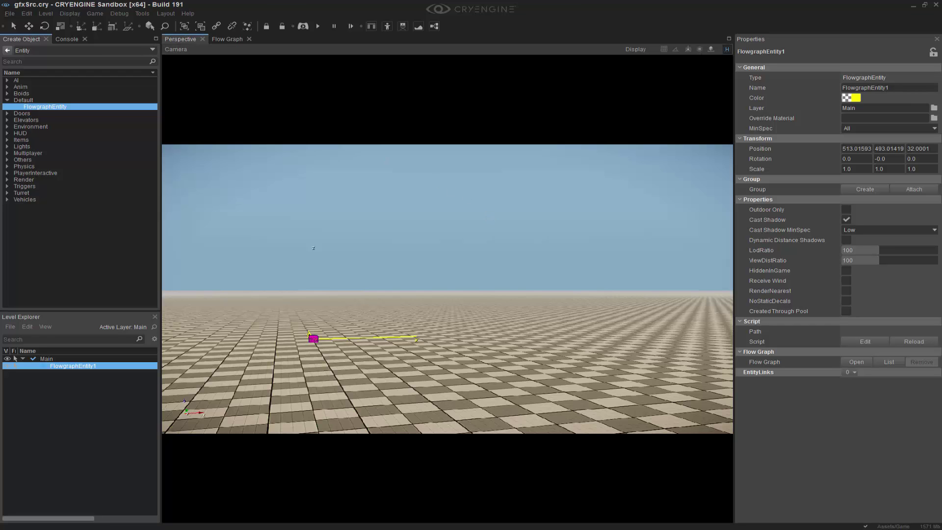
{"action": "right_click_drag", "start_coordinate": [489, 218], "coordinate": [488, 218]}
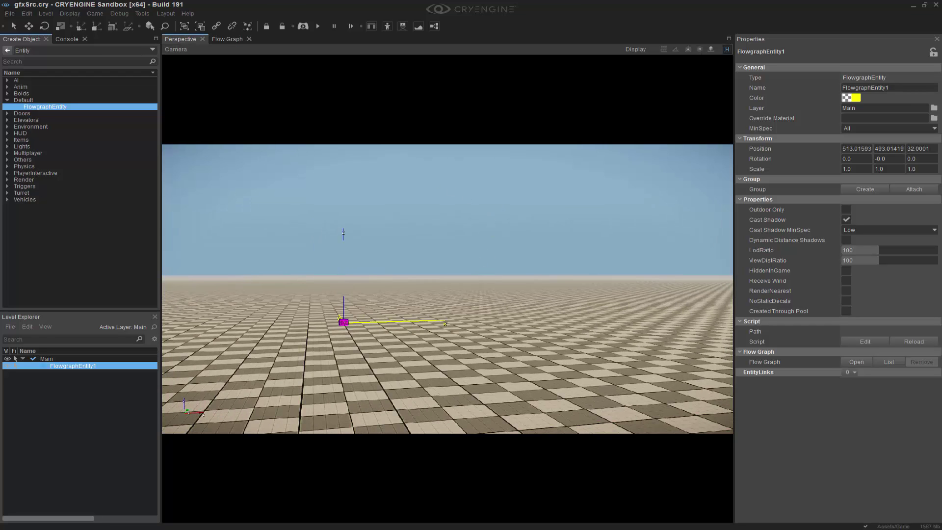
{"action": "key", "text": "ctrl+g"}
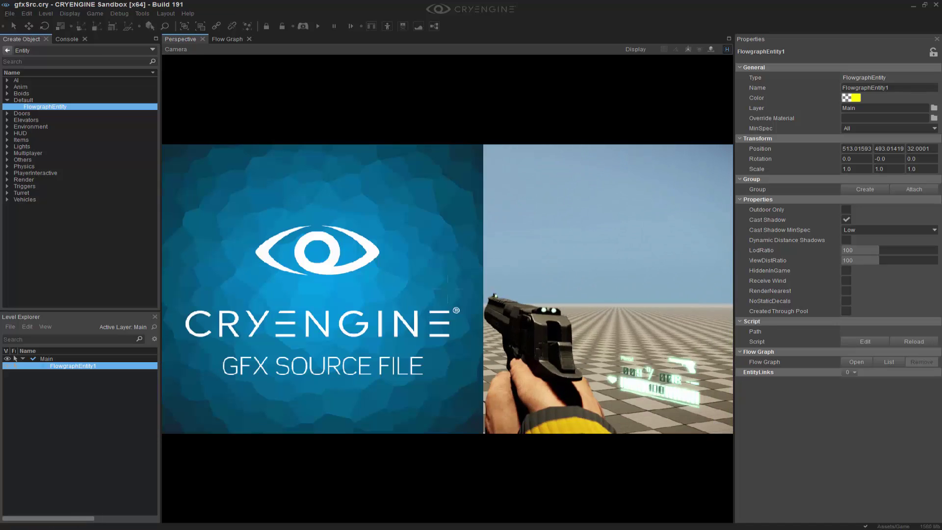